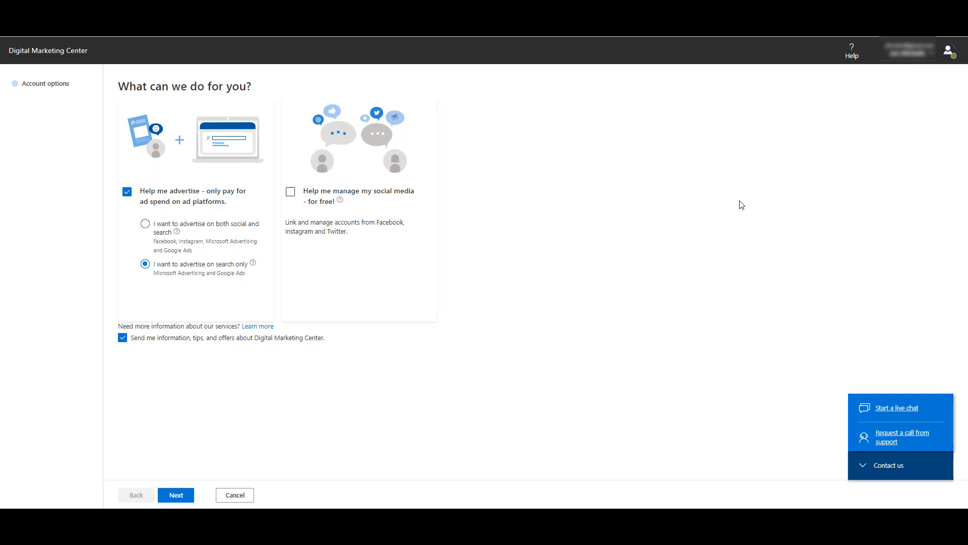
Step: Choose advertising on both social and search, opt out of tips and offers emails, and continue
{"action": "left_click", "coordinate": [145, 223]}
{"action": "left_click", "coordinate": [127, 191]}
{"action": "left_click", "coordinate": [145, 223]}
{"action": "left_click", "coordinate": [123, 338]}
{"action": "left_click", "coordinate": [182, 496]}
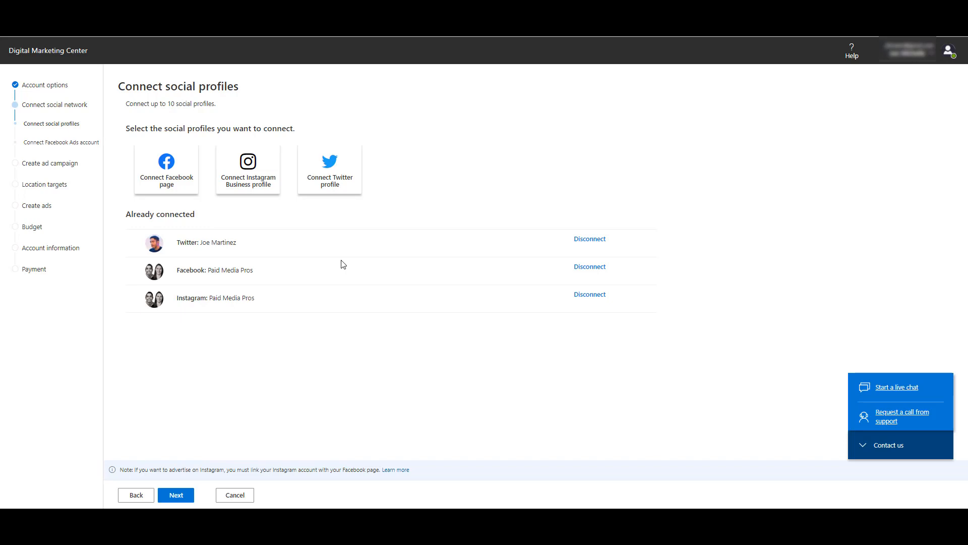
Step: Continue past the already connected Twitter, Facebook and Instagram profiles
{"action": "left_click", "coordinate": [184, 499]}
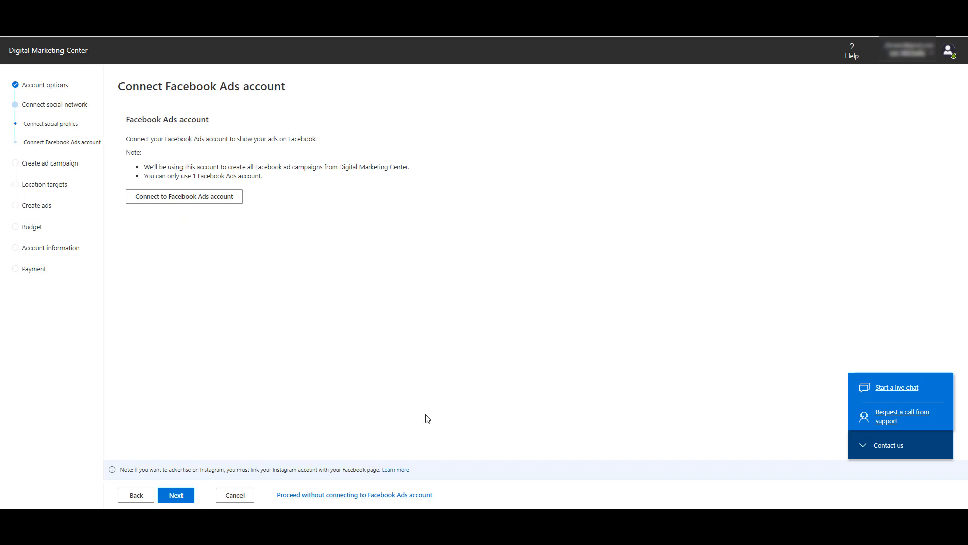
Step: Decline the time-zone change and proceed without linking a Facebook Ads account
{"action": "left_click", "coordinate": [195, 200]}
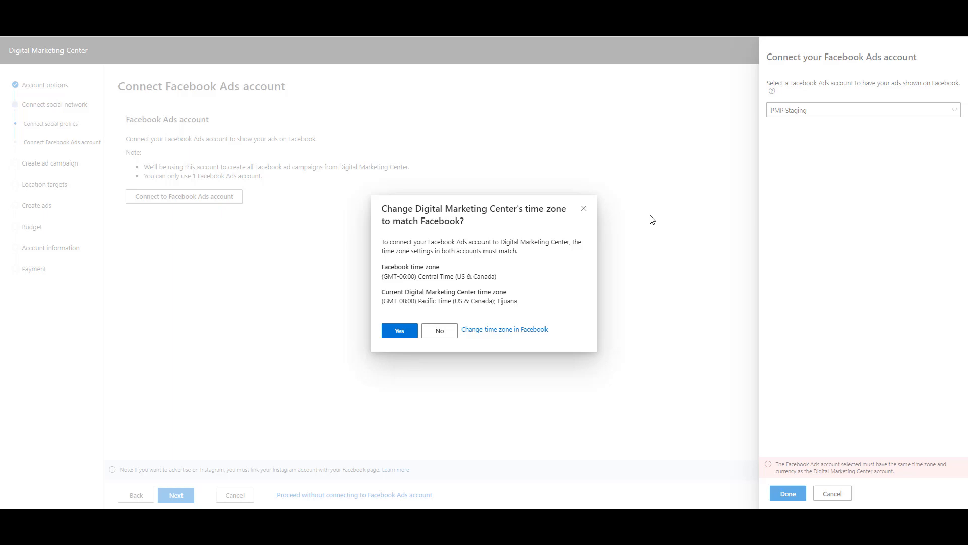
{"action": "left_click", "coordinate": [446, 333]}
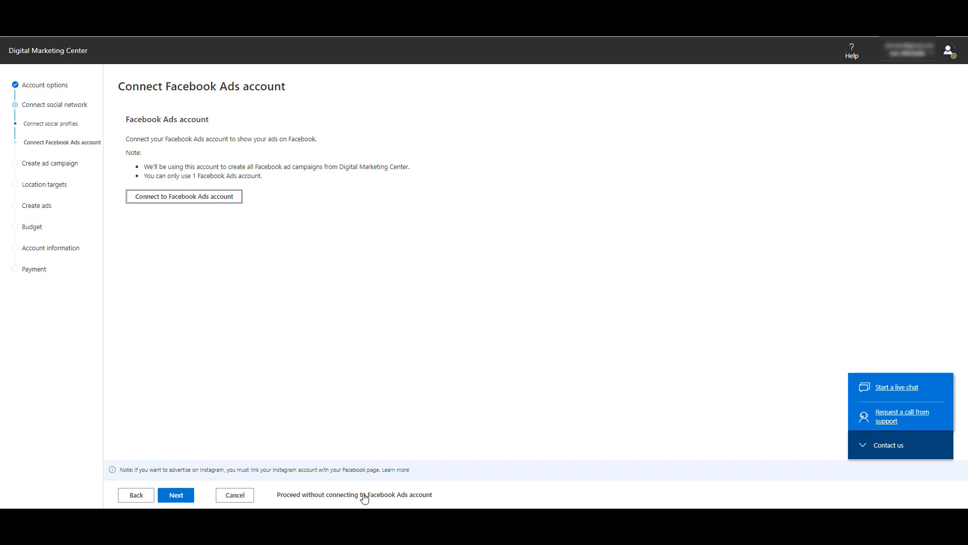
{"action": "left_click", "coordinate": [364, 495]}
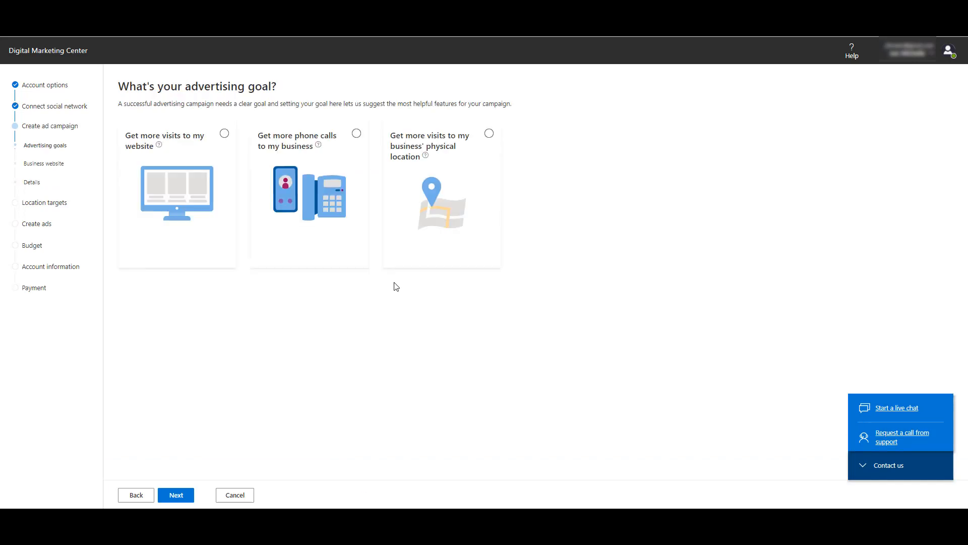
Step: Set the goal to more website visits, confirm the website URL, and pick the Advertising category
{"action": "left_click", "coordinate": [224, 134]}
{"action": "left_click", "coordinate": [190, 497]}
{"action": "left_click", "coordinate": [257, 120]}
{"action": "type", "text": "https://www.paidmediapros.com"}
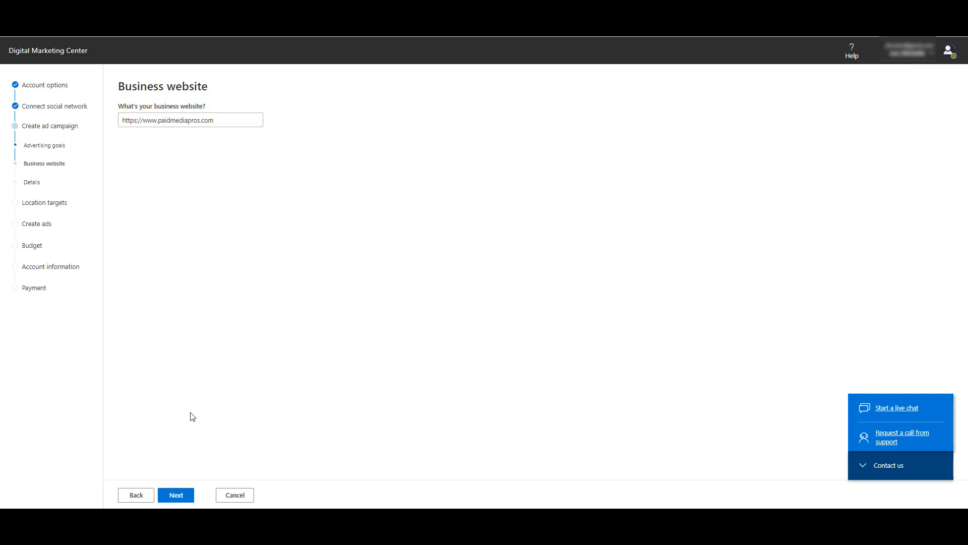
{"action": "left_click", "coordinate": [186, 496]}
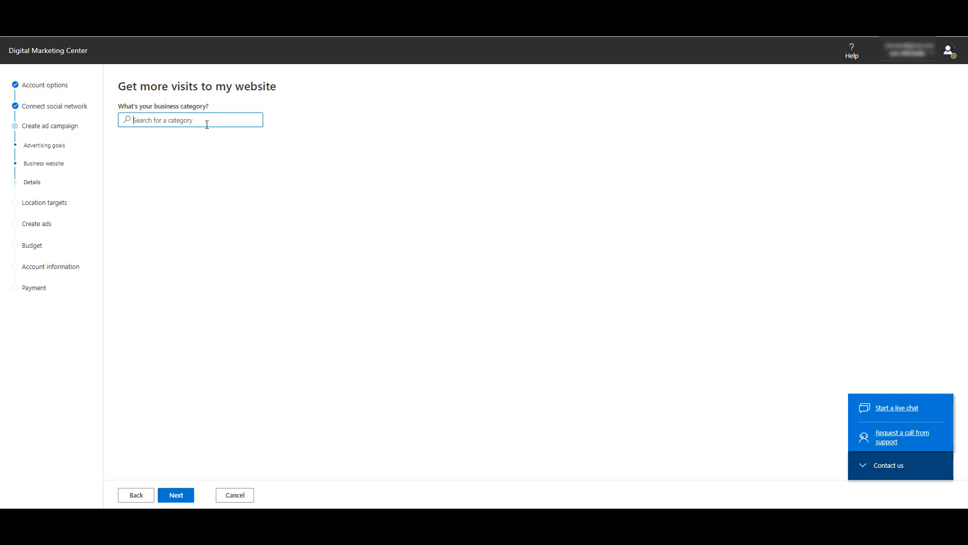
{"action": "type", "text": "adv"}
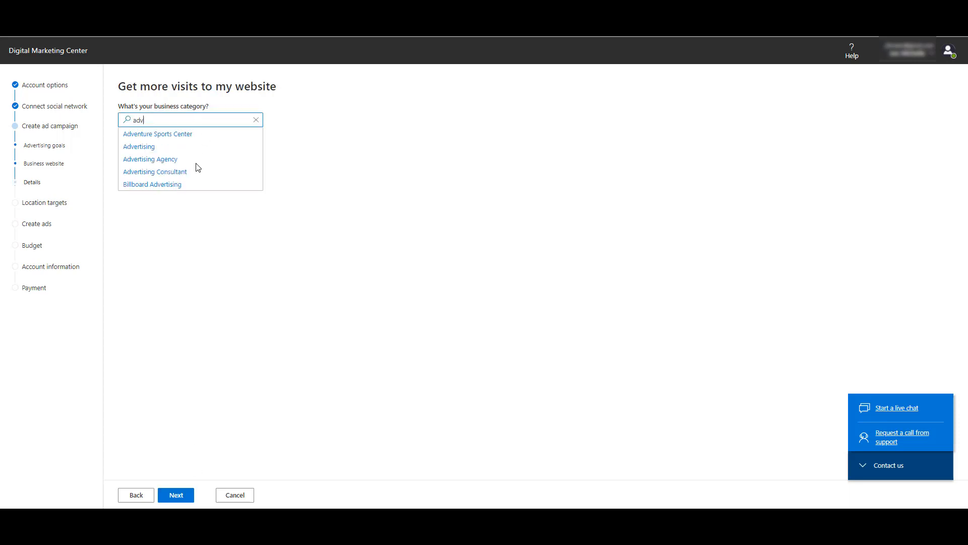
{"action": "left_click", "coordinate": [148, 148]}
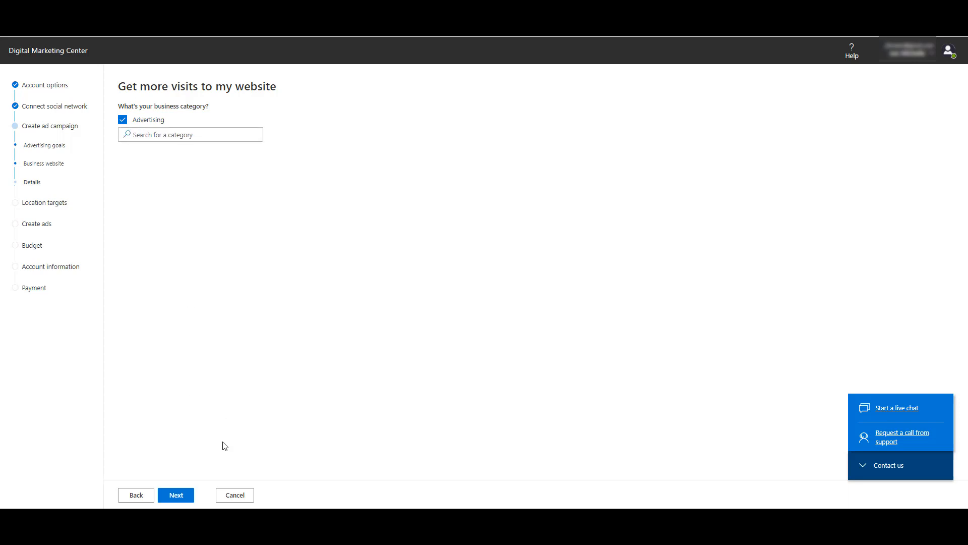
{"action": "left_click", "coordinate": [175, 495]}
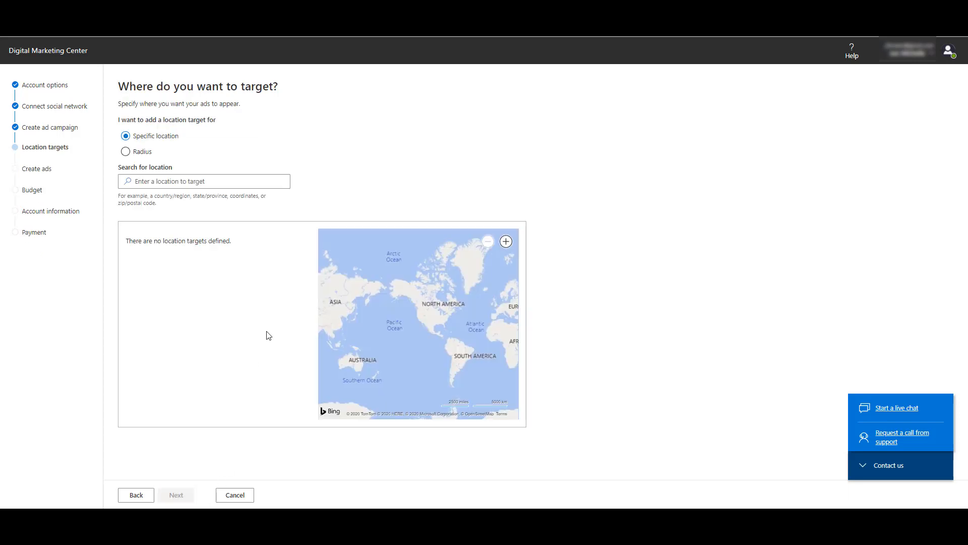
Step: Target the United States as the campaign location and continue to the text ads step
{"action": "left_click", "coordinate": [223, 182]}
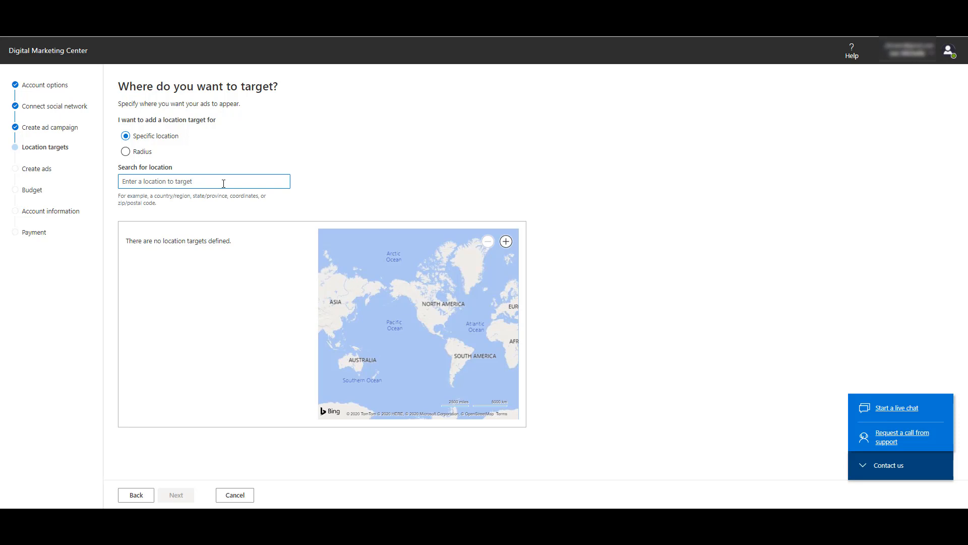
{"action": "type", "text": "u"}
{"action": "type", "text": "nited"}
{"action": "key", "text": "ctrl+a"}
{"action": "key", "text": "BackSpace"}
{"action": "type", "text": "84520"}
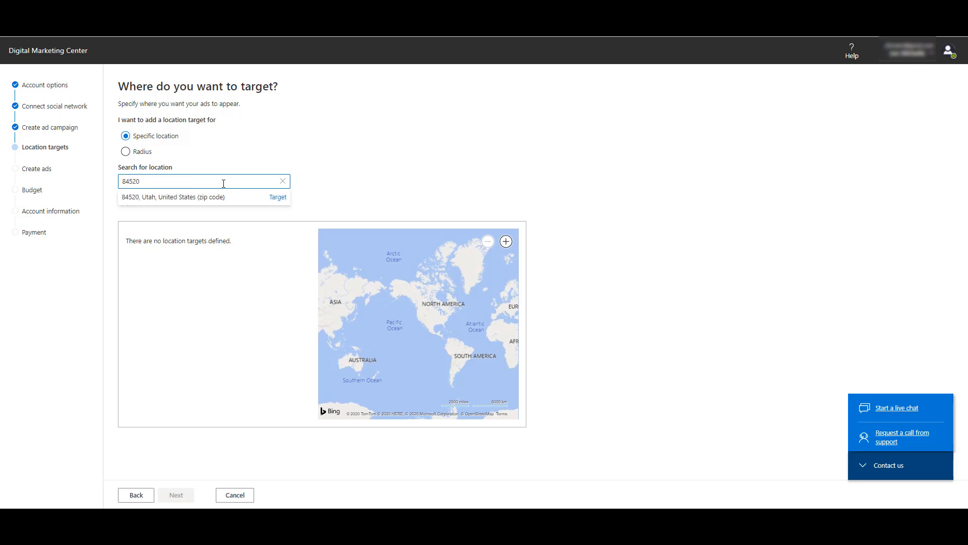
{"action": "key", "text": "ctrl+a"}
{"action": "key", "text": "BackSpace"}
{"action": "type", "text": "unit"}
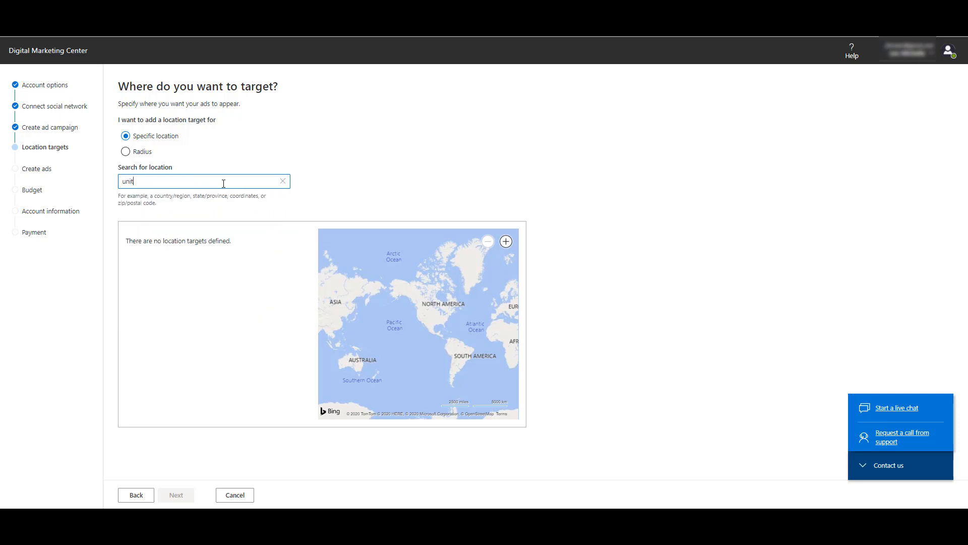
{"action": "type", "text": "ed"}
{"action": "left_click", "coordinate": [220, 202]}
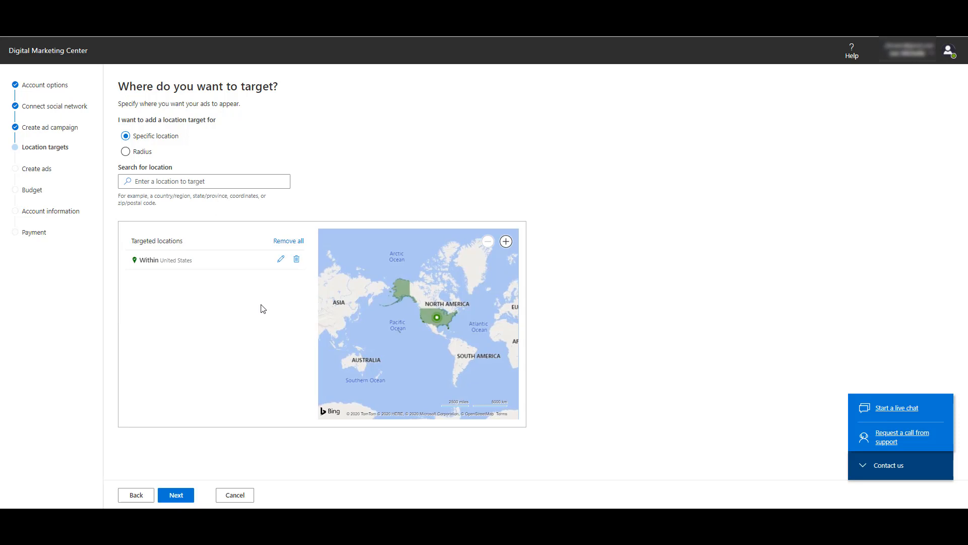
{"action": "left_click", "coordinate": [187, 497]}
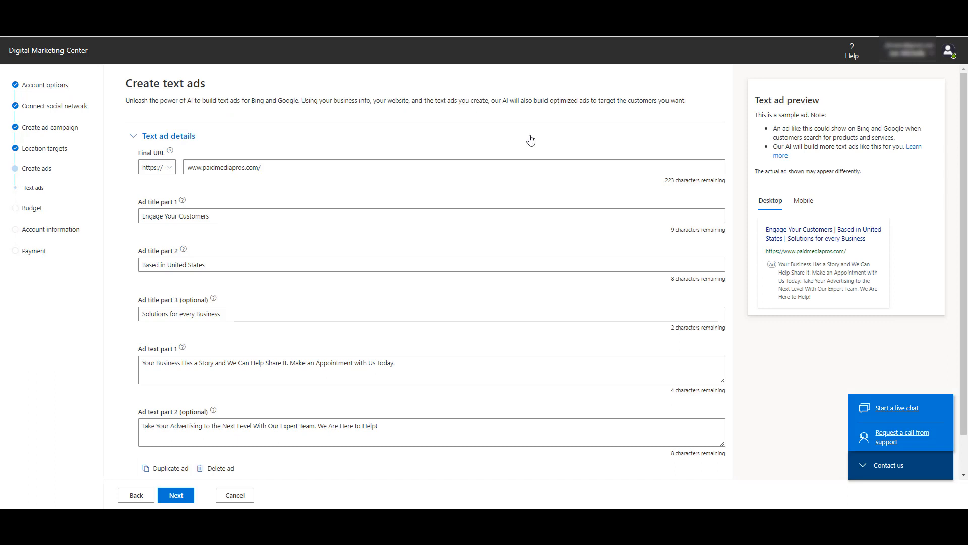
Step: Rewrite the three ad titles for Paid Media Pros' free PPC education videos and replace both text lines
{"action": "triple_click", "coordinate": [279, 219]}
{"action": "type", "text": "Paid Media Pros"}
{"action": "triple_click", "coordinate": [372, 265]}
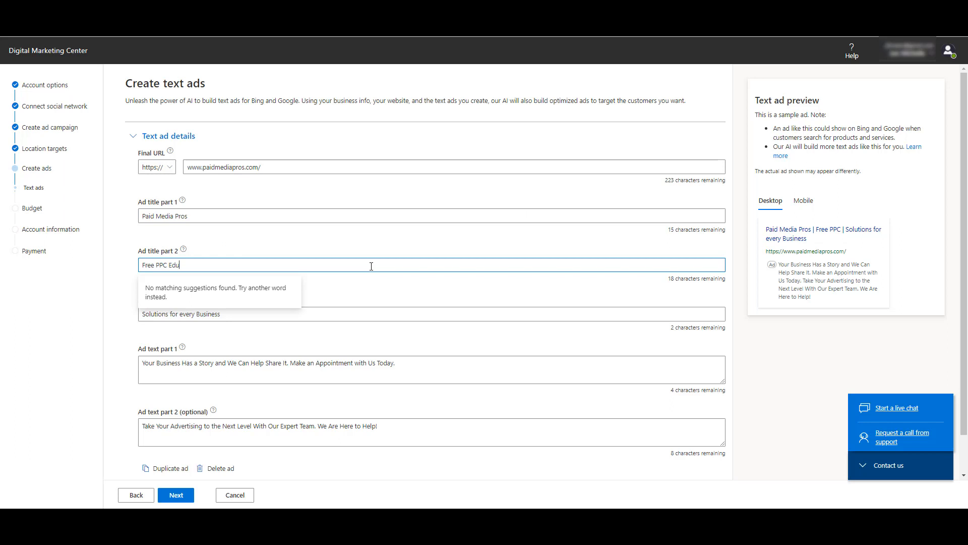
{"action": "type", "text": "Free PPC Education Videos"}
{"action": "triple_click", "coordinate": [352, 314]}
{"action": "type", "text": "New Videos Added"}
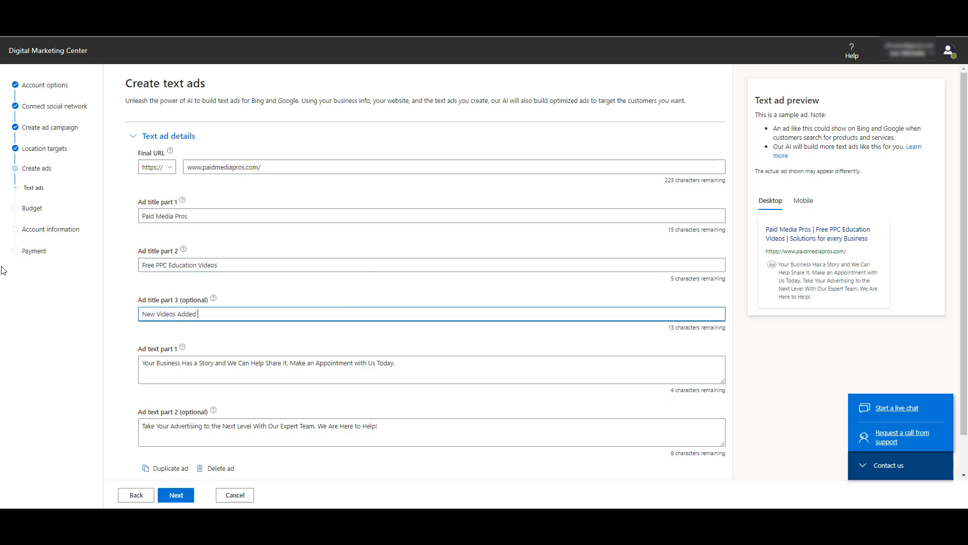
{"action": "type", "text": " Every Week"}
{"action": "triple_click", "coordinate": [194, 363]}
{"action": "type", "text": "With Michelle"}
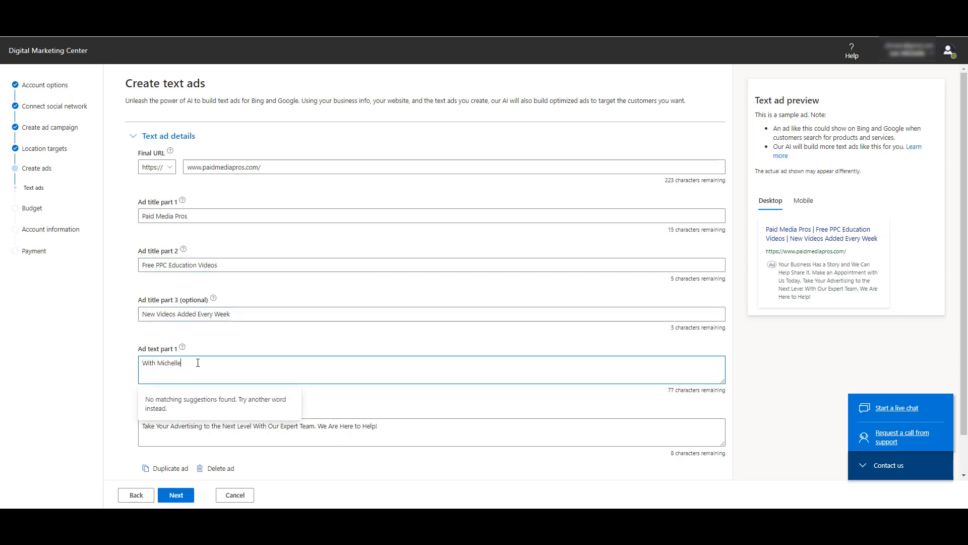
{"action": "type", "text": " Morgan"}
{"action": "key", "text": "Tab"}
{"action": "type", "text": "And "}
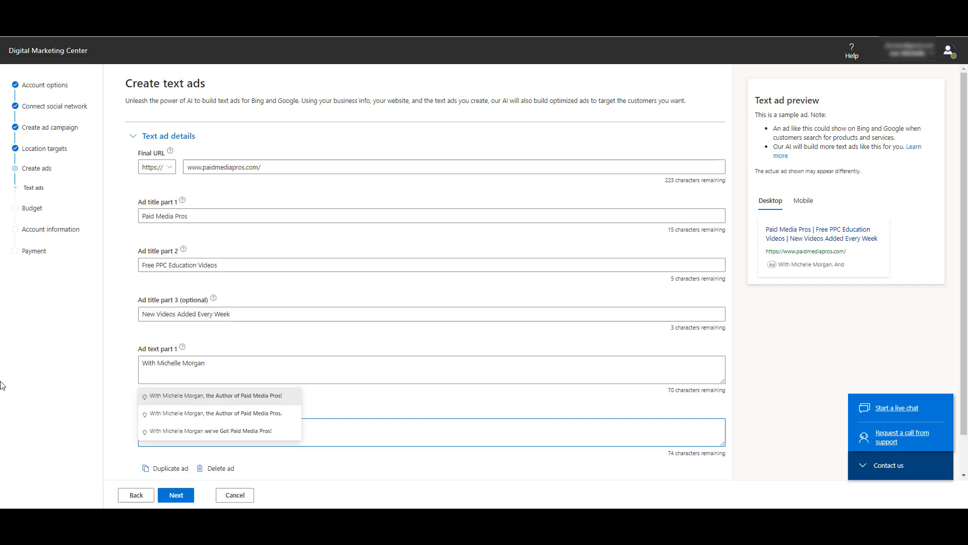
{"action": "type", "text": "Joe Martinez"}
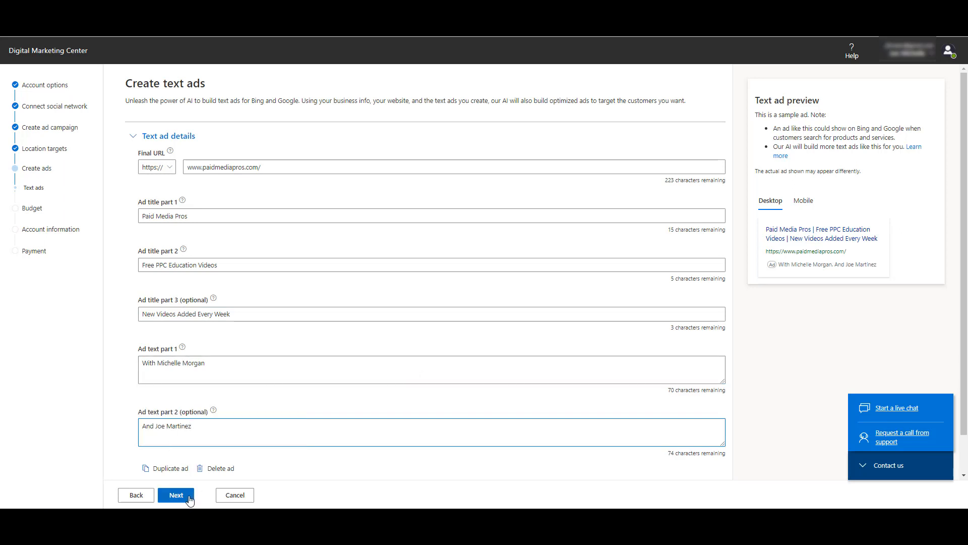
Step: Set the daily budget to 5 USD and continue to the account information step
{"action": "left_click", "coordinate": [176, 495]}
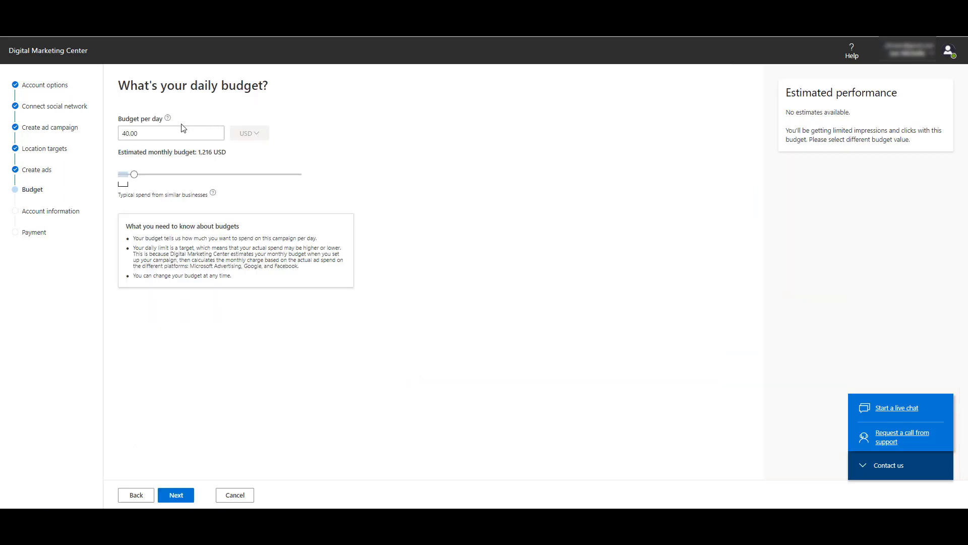
{"action": "left_click_drag", "start_coordinate": [130, 133], "coordinate": [104, 135]}
{"action": "type", "text": "1"}
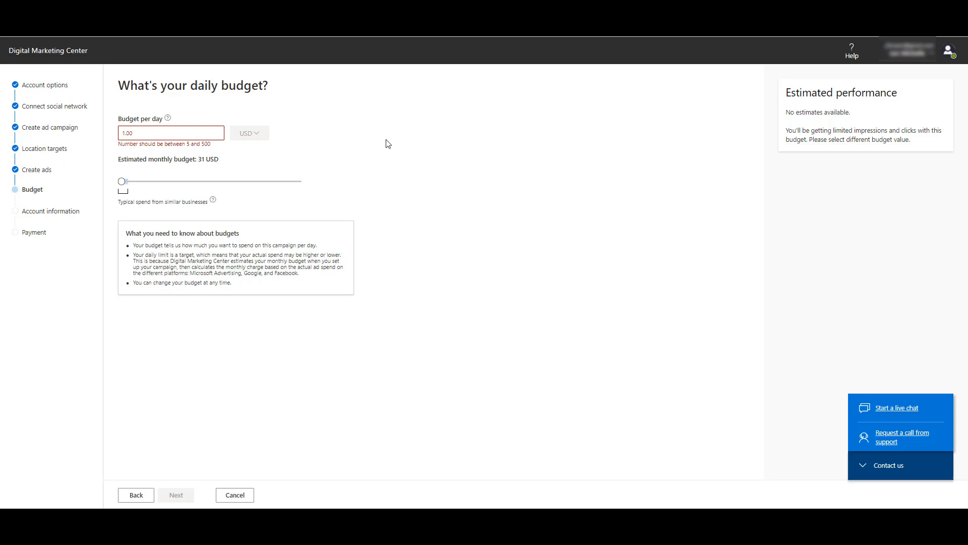
{"action": "double_click", "coordinate": [194, 137]}
{"action": "type", "text": "5"}
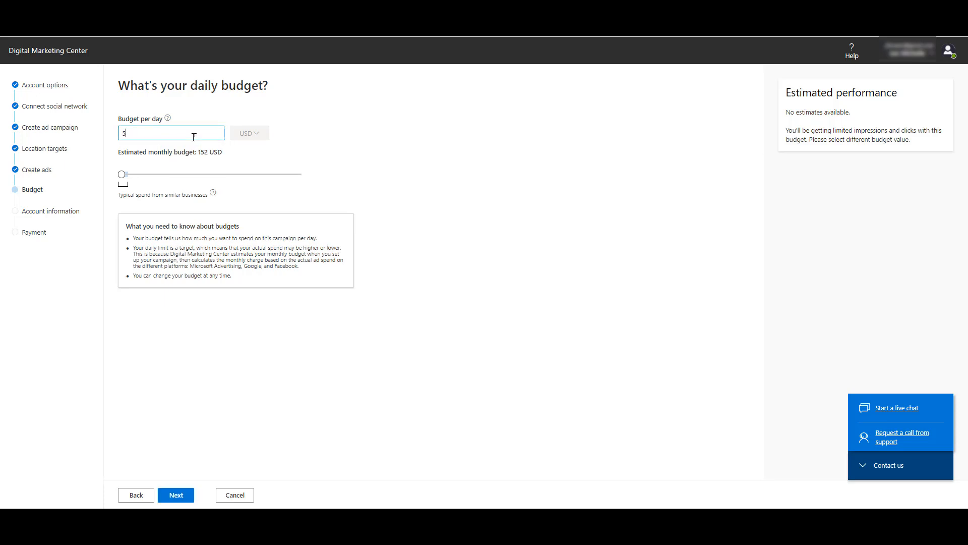
{"action": "left_click", "coordinate": [455, 173]}
{"action": "left_click", "coordinate": [186, 496]}
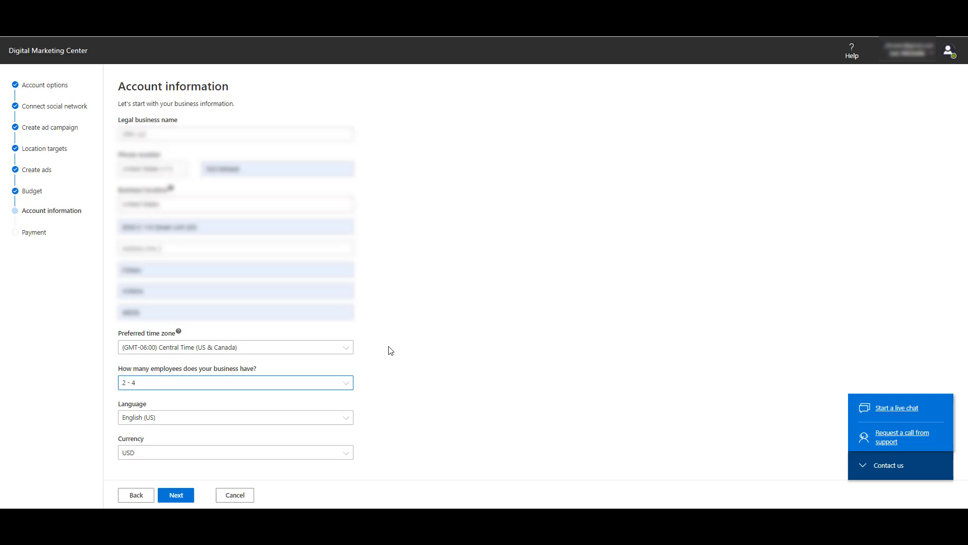
Step: Accept the prefilled account information and continue to the payment step
{"action": "left_click", "coordinate": [177, 497]}
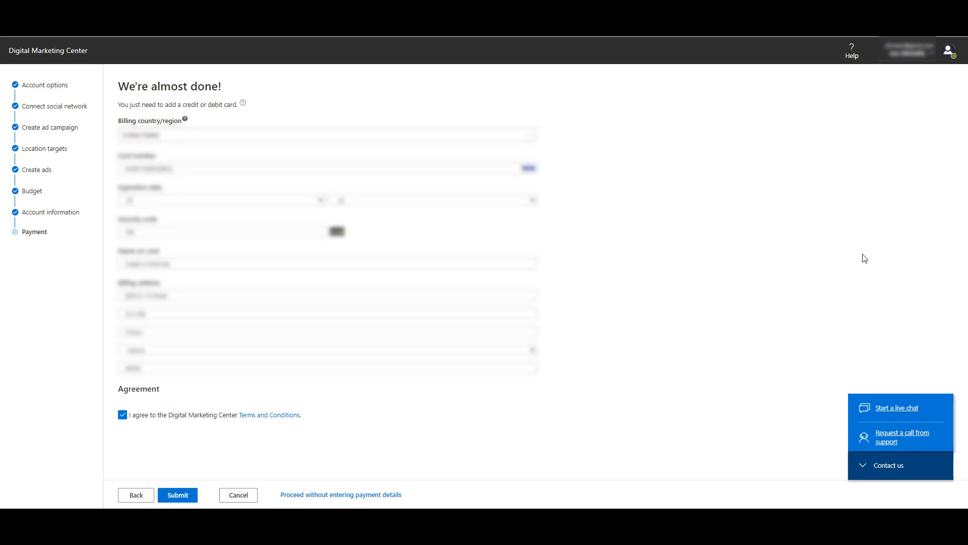
Step: Submit the payment details to finish setup and return to the Home dashboard
{"action": "left_click", "coordinate": [178, 496]}
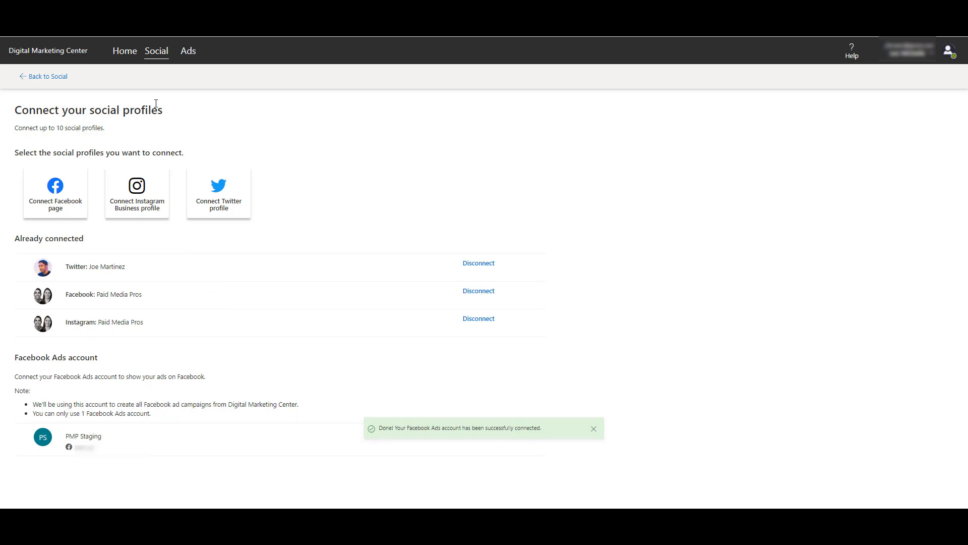
{"action": "left_click", "coordinate": [124, 53]}
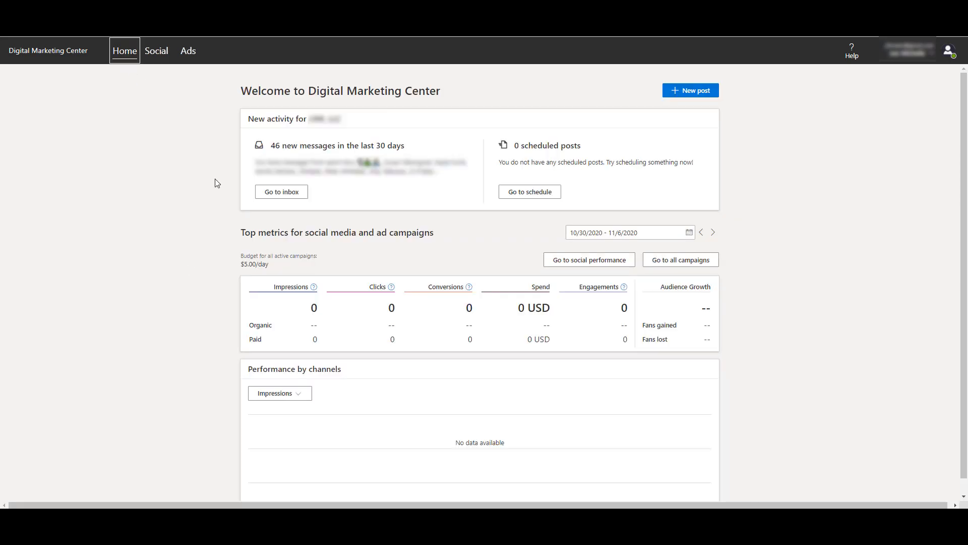
Step: Filter the social inbox to only the Facebook Paid Media Pros profile, then return Home
{"action": "left_click", "coordinate": [274, 194]}
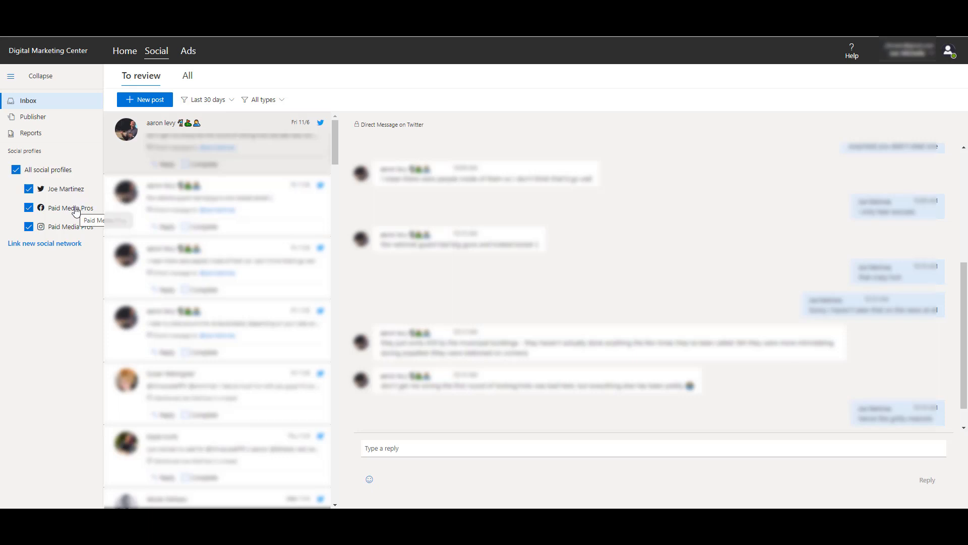
{"action": "left_click", "coordinate": [16, 170]}
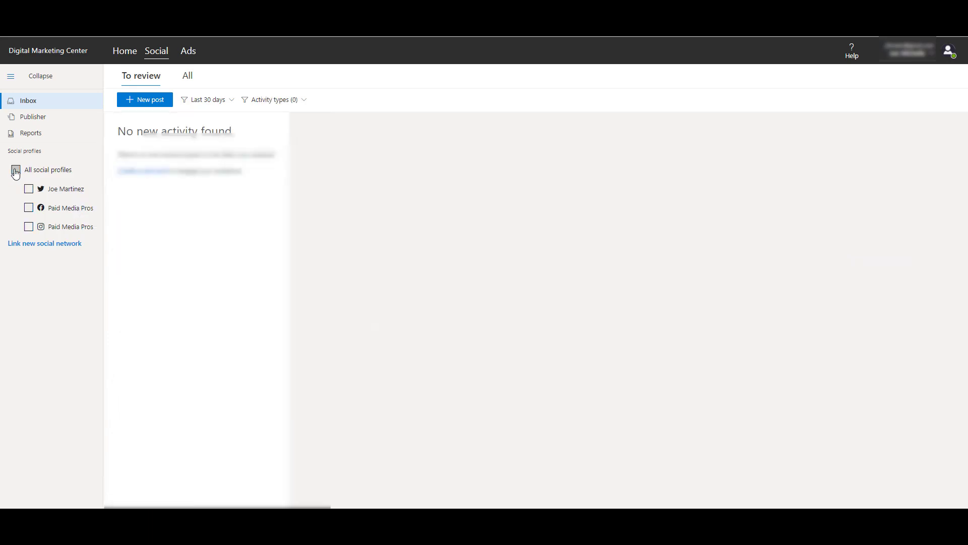
{"action": "left_click", "coordinate": [28, 209]}
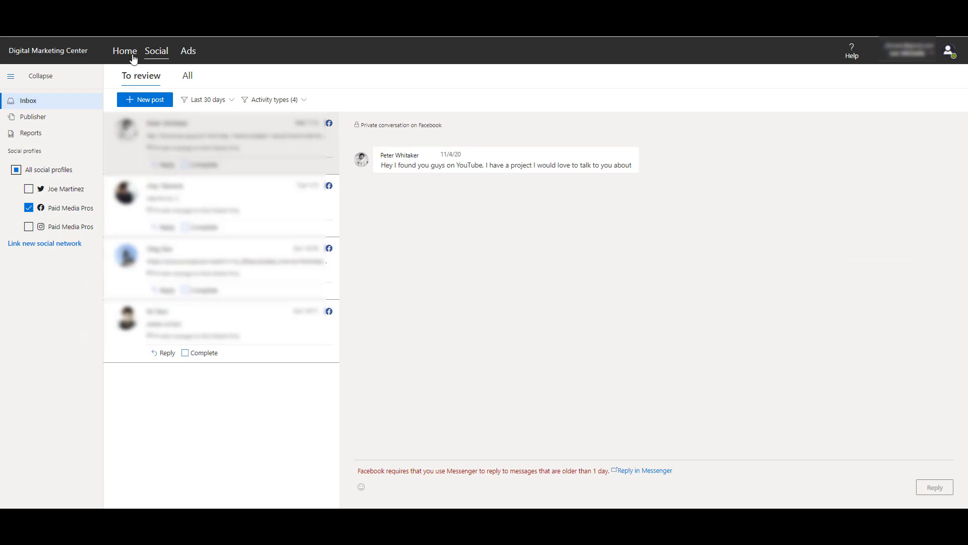
{"action": "left_click", "coordinate": [127, 53]}
{"action": "left_click", "coordinate": [530, 192]}
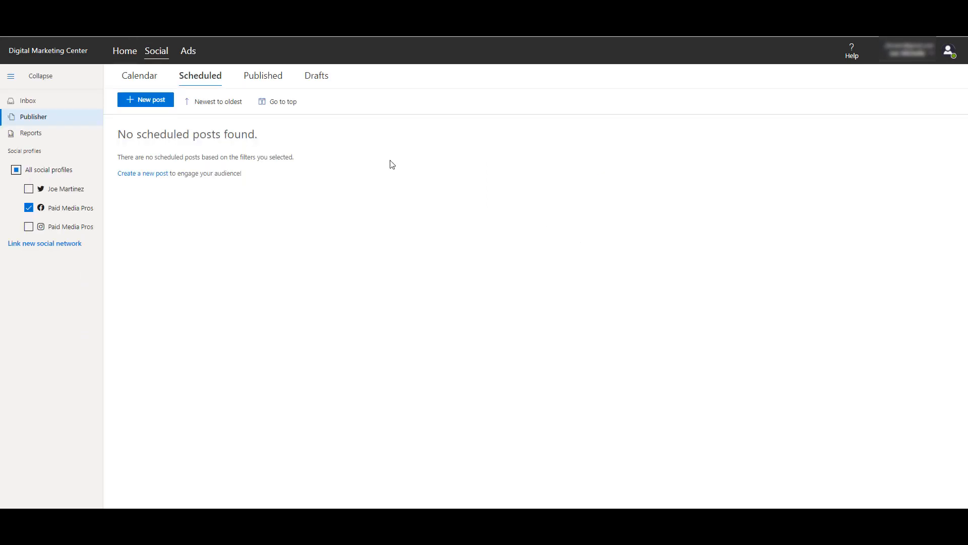
{"action": "left_click", "coordinate": [136, 99]}
{"action": "left_click", "coordinate": [66, 153]}
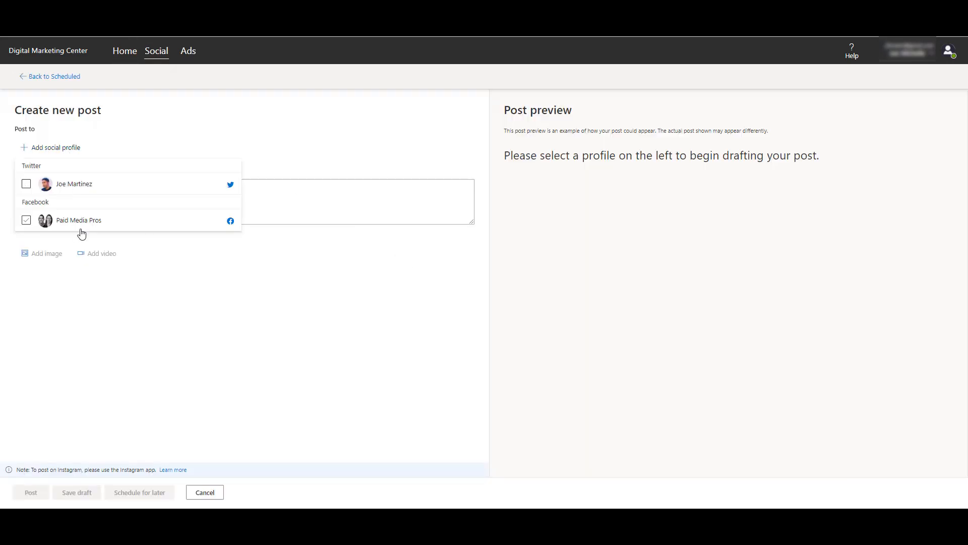
{"action": "left_click", "coordinate": [84, 492]}
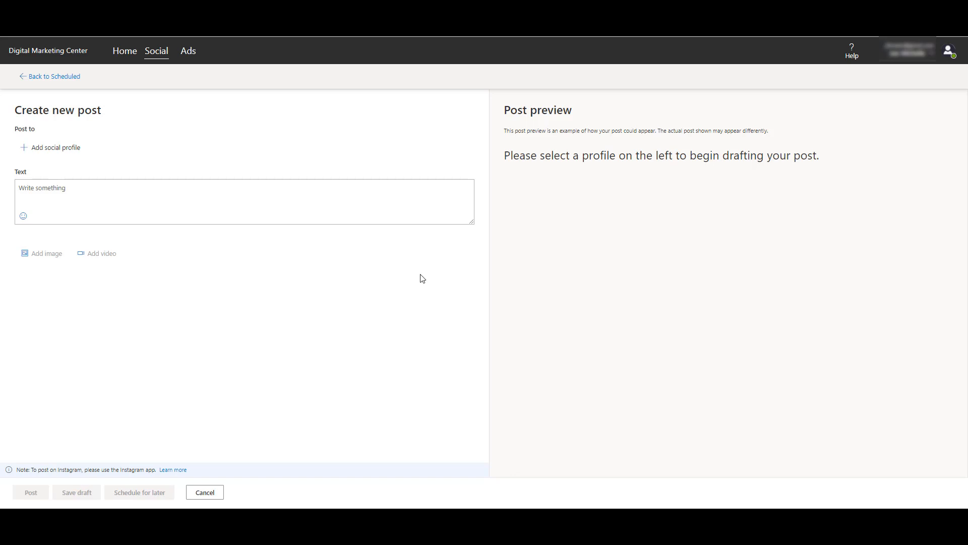
{"action": "left_click", "coordinate": [65, 76]}
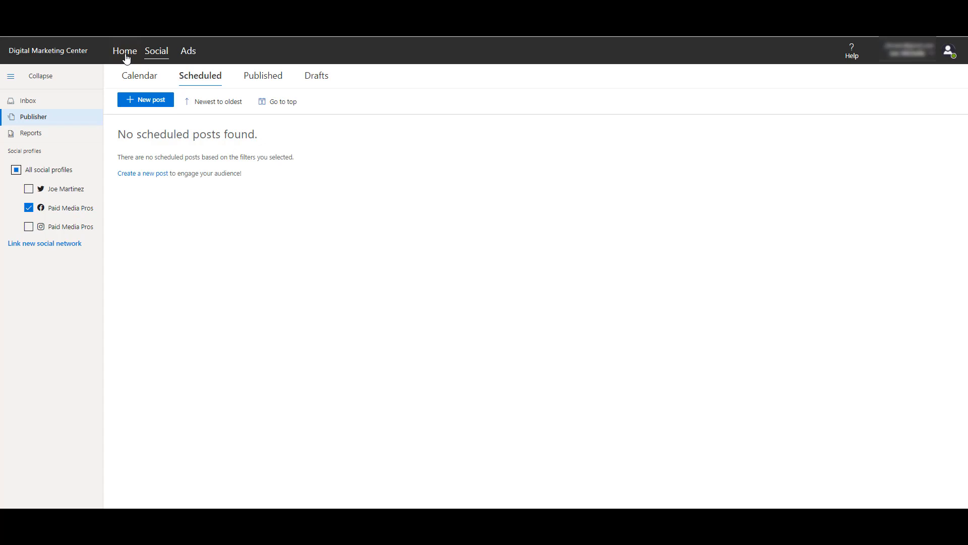
Step: Return to the Home dashboard and list the Impressions metrics under Performance by channels
{"action": "left_click", "coordinate": [126, 59]}
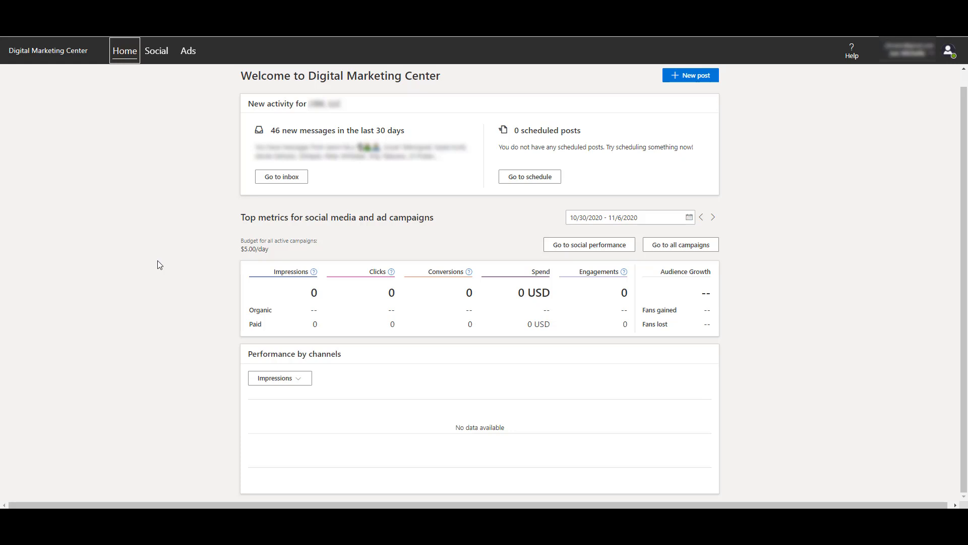
{"action": "left_click", "coordinate": [305, 386]}
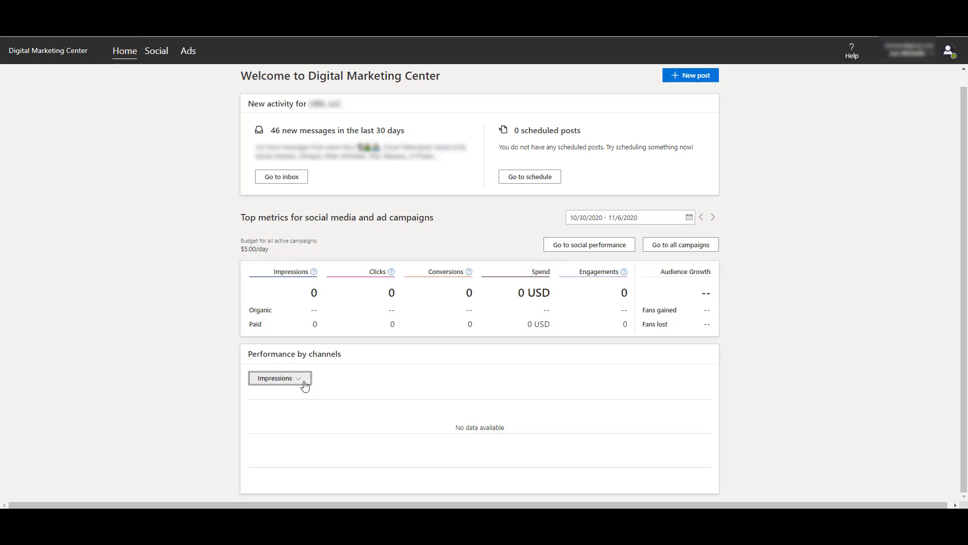
{"action": "left_click", "coordinate": [304, 386]}
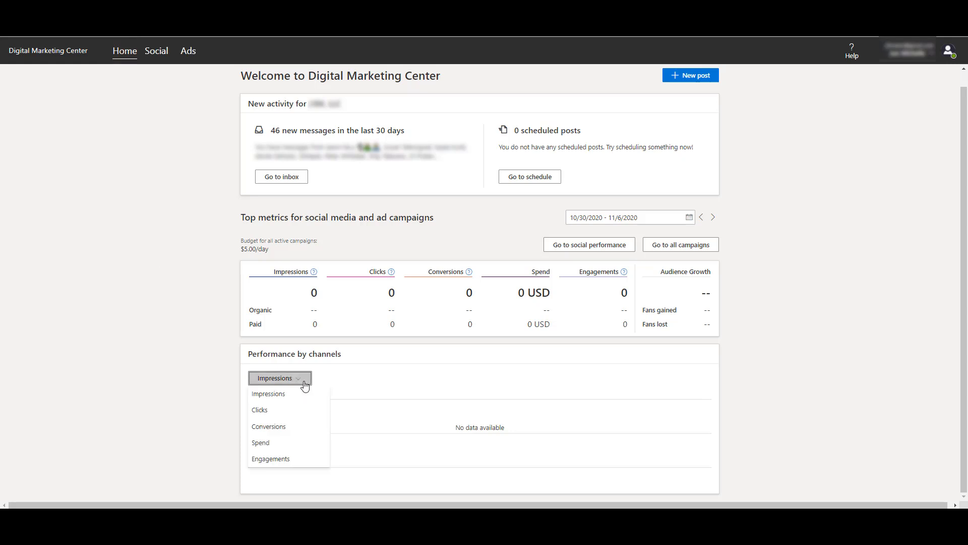
Step: Bring up the All campaigns overview and glance at the Facebook and Instagram engagement labels
{"action": "left_click", "coordinate": [187, 53]}
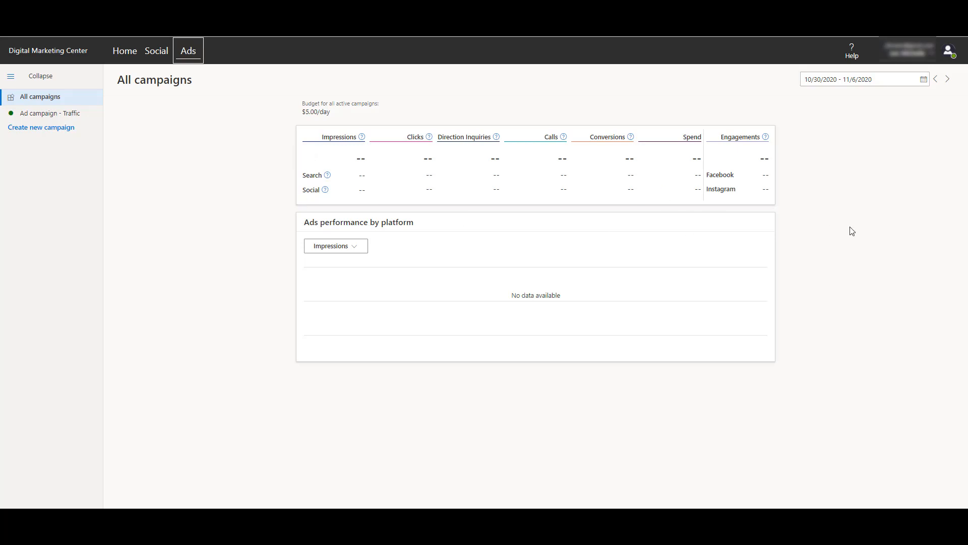
{"action": "left_click_drag", "start_coordinate": [707, 173], "coordinate": [740, 193]}
{"action": "left_click", "coordinate": [741, 194]}
Step: Start a new campaign with the website visits goal and advance to the business details step
{"action": "left_click", "coordinate": [48, 133]}
{"action": "left_click", "coordinate": [224, 159]}
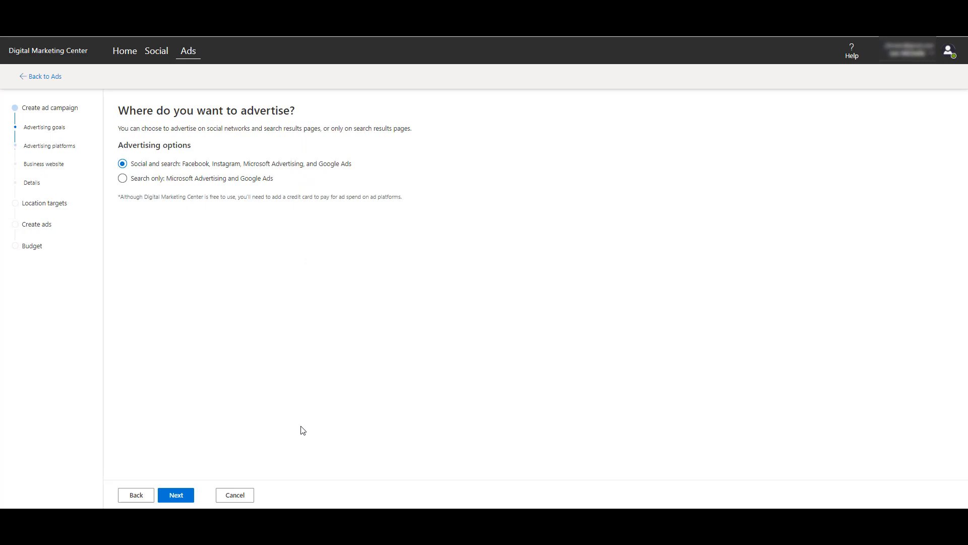
{"action": "key", "text": "Return"}
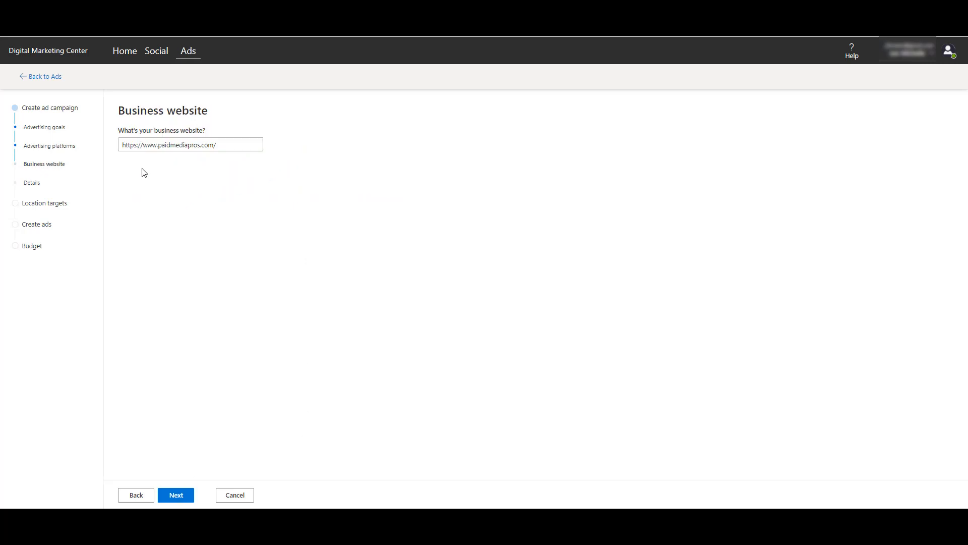
{"action": "left_click", "coordinate": [190, 495]}
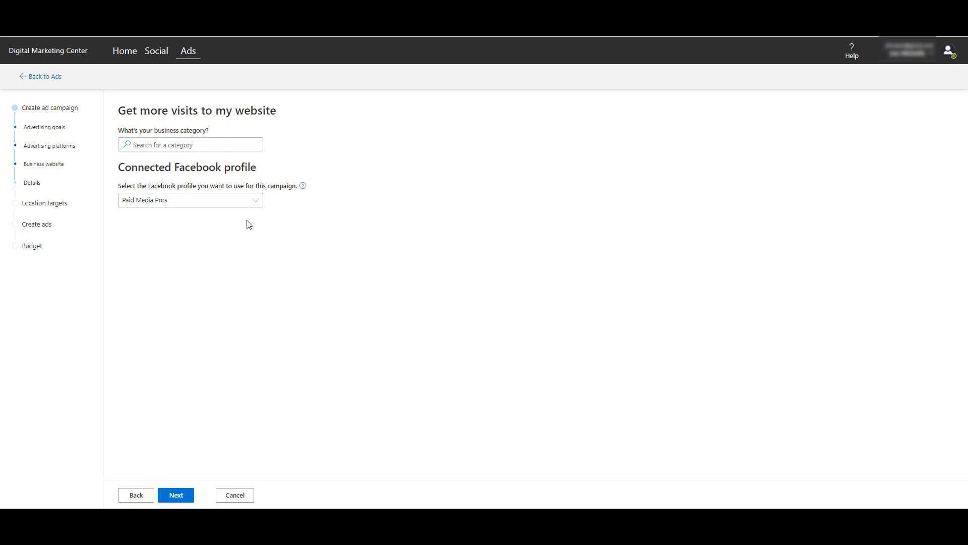
Step: Search 'advert', choose Advertising as the business category and continue to location targeting
{"action": "left_click", "coordinate": [212, 144]}
{"action": "type", "text": "advert"}
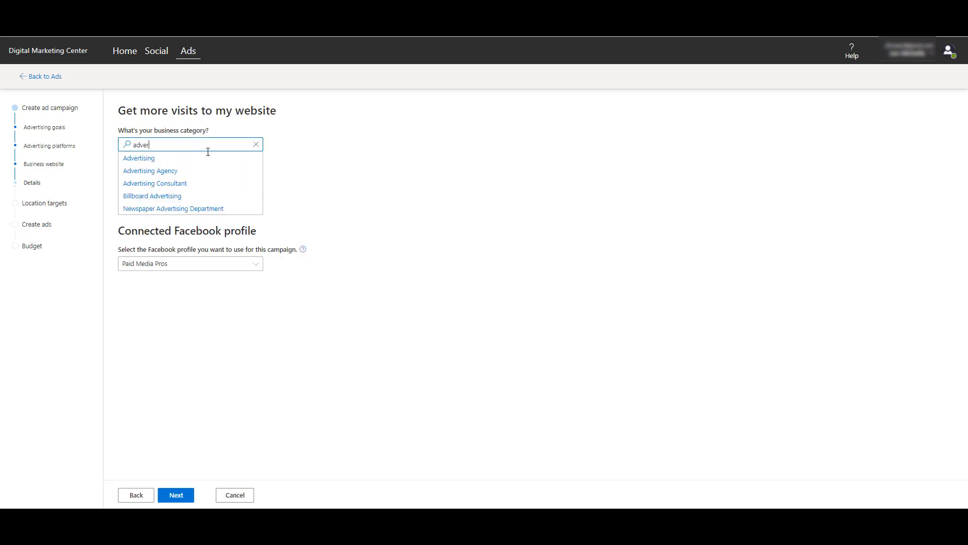
{"action": "left_click", "coordinate": [148, 159]}
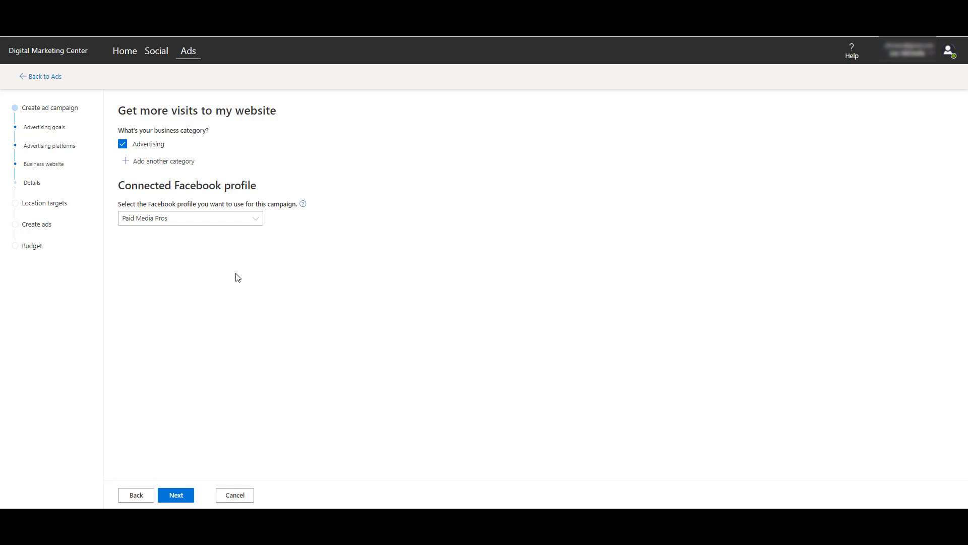
{"action": "left_click", "coordinate": [183, 500]}
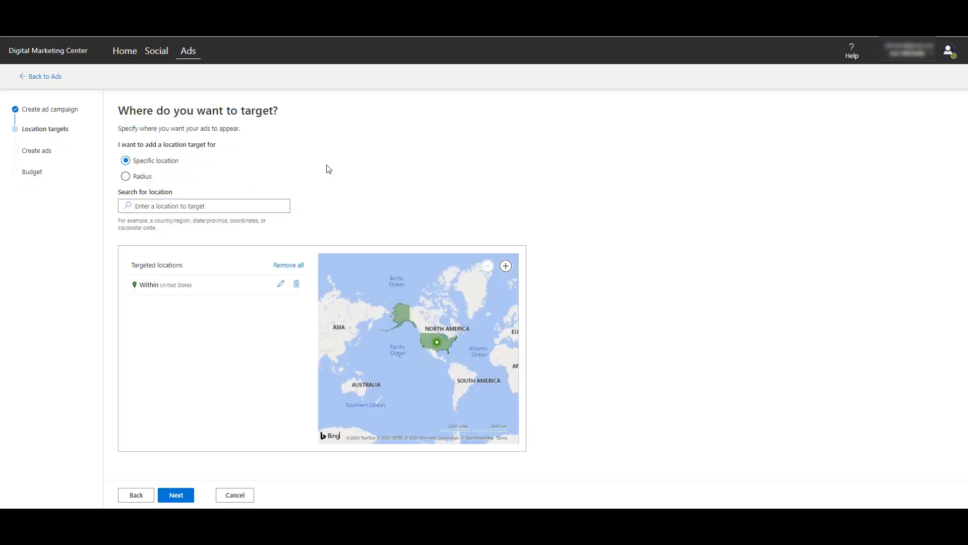
Step: Reach the text ads step, duplicate the text ad and collapse the copy
{"action": "left_click", "coordinate": [174, 499]}
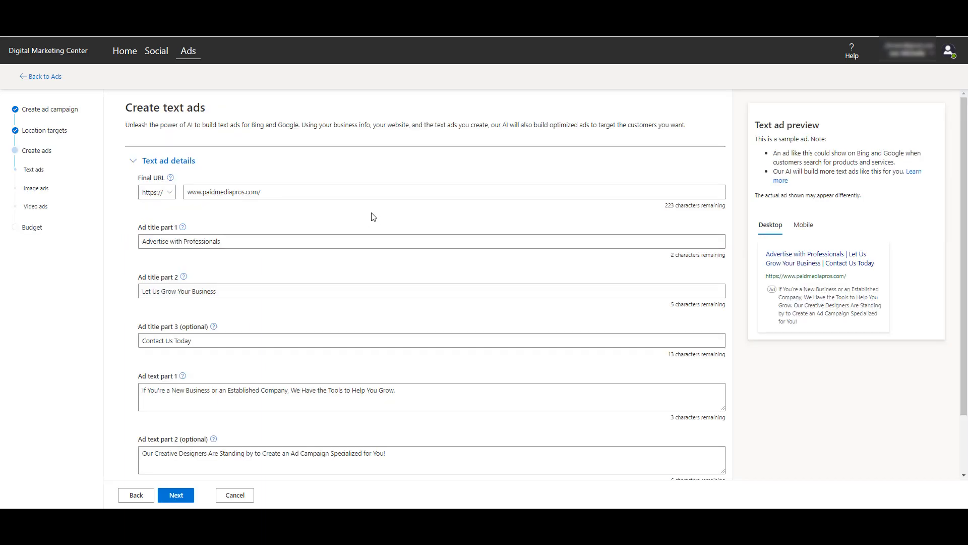
{"action": "scroll", "coordinate": [371, 218], "scroll_direction": "down", "scroll_amount": 2}
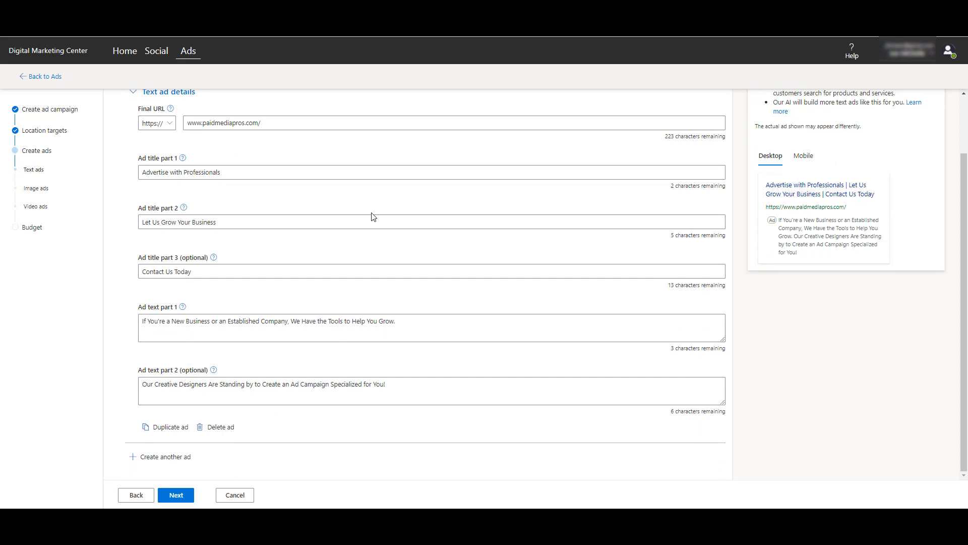
{"action": "left_click", "coordinate": [165, 429]}
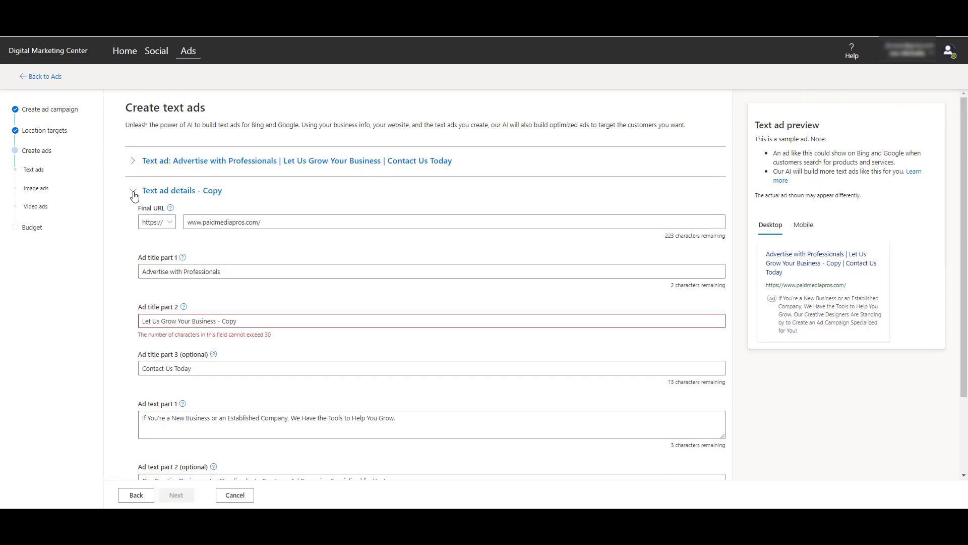
{"action": "left_click", "coordinate": [134, 193]}
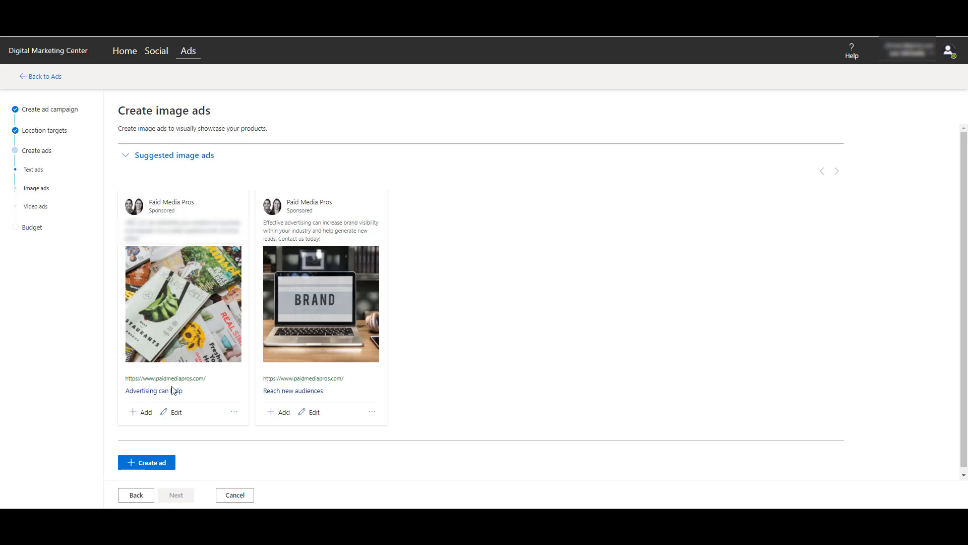
Step: Create the 'Advertising can help' image ad from the first suggestion with an uploaded photo
{"action": "left_click", "coordinate": [176, 413]}
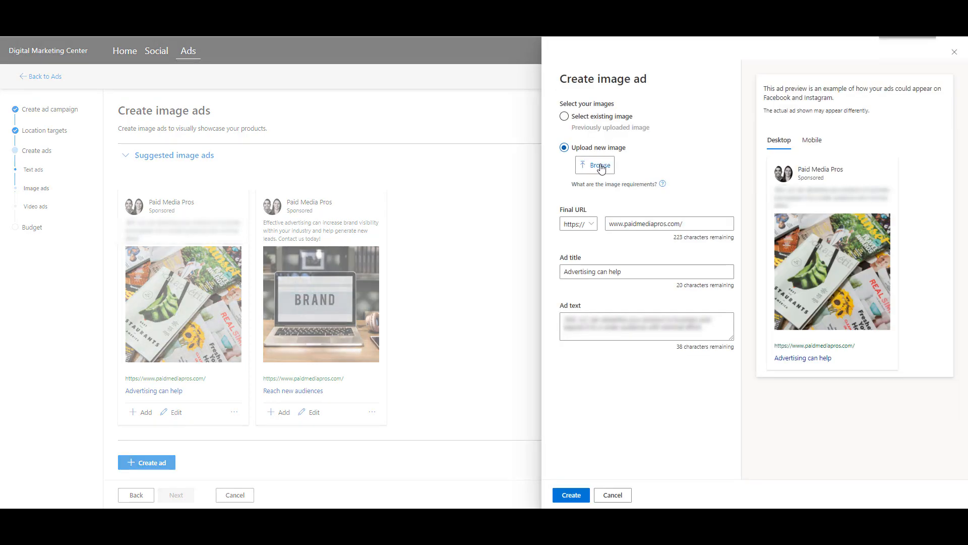
{"action": "left_click", "coordinate": [571, 495]}
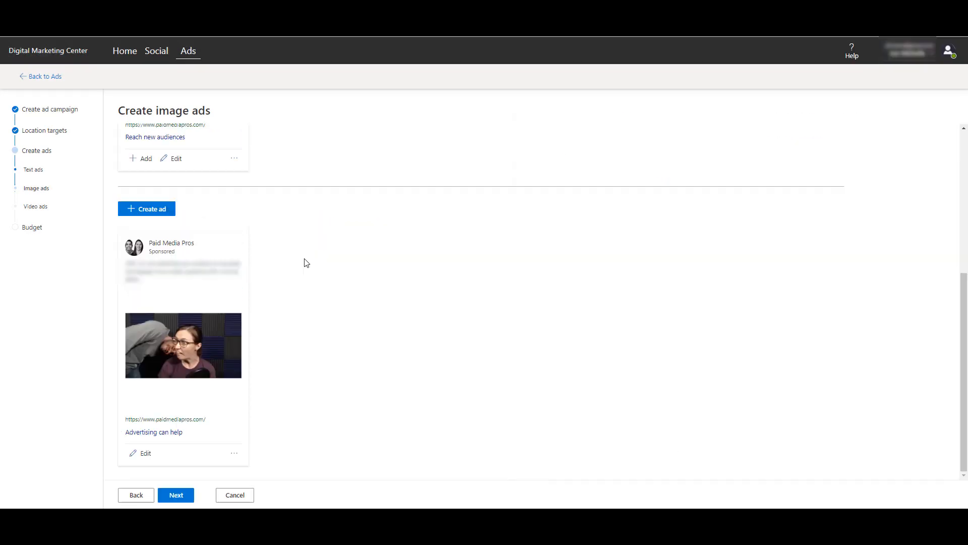
Step: Create a second image ad from the remaining suggestion, retitled 'PPC Videos'
{"action": "left_click", "coordinate": [174, 158]}
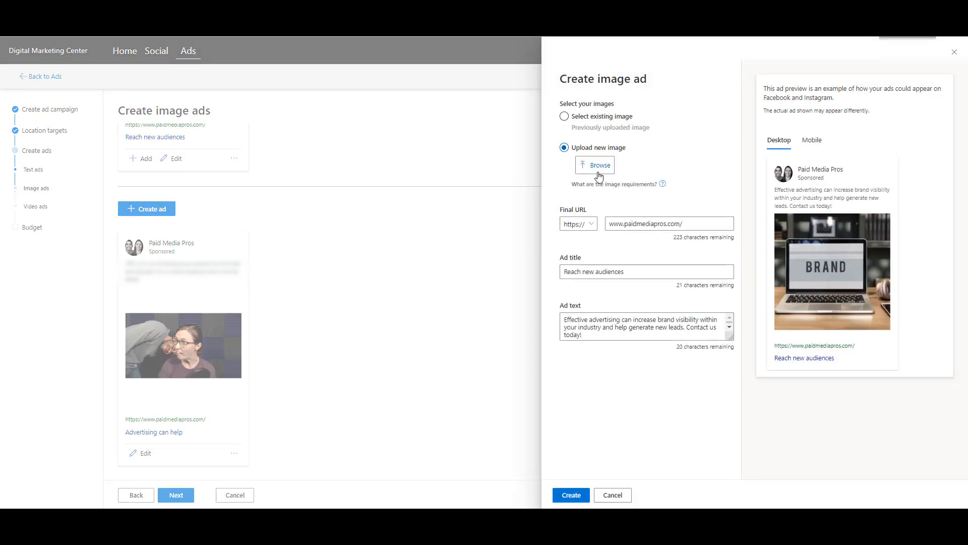
{"action": "type", "text": "PPC Videos"}
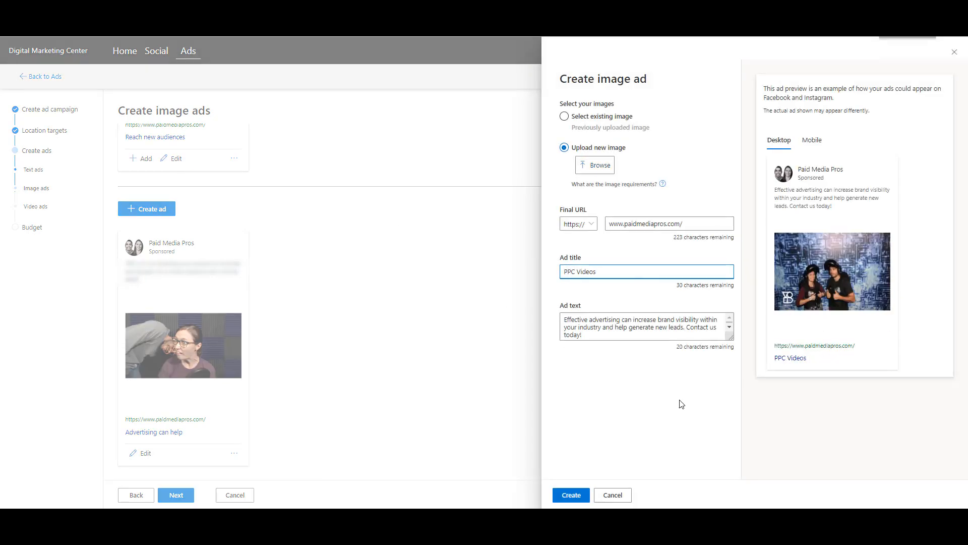
{"action": "left_click", "coordinate": [662, 389]}
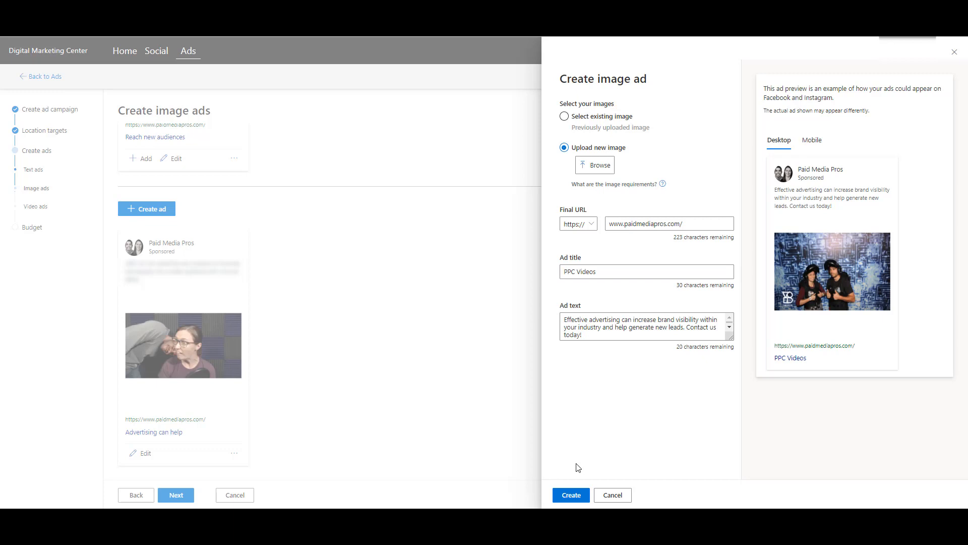
{"action": "left_click", "coordinate": [572, 501]}
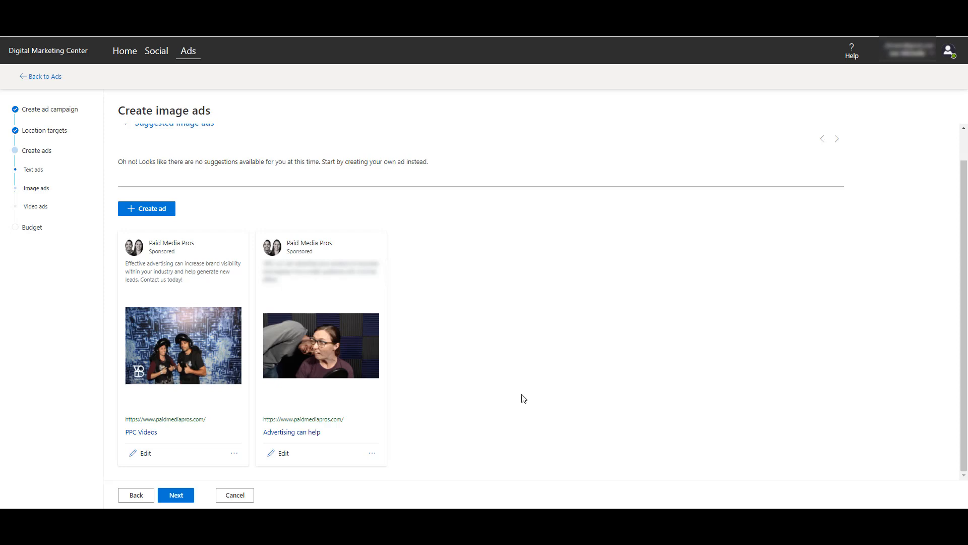
Step: Start a third image ad, browse the previously uploaded images, then cancel the image chooser
{"action": "left_click", "coordinate": [164, 210]}
{"action": "left_click", "coordinate": [597, 118]}
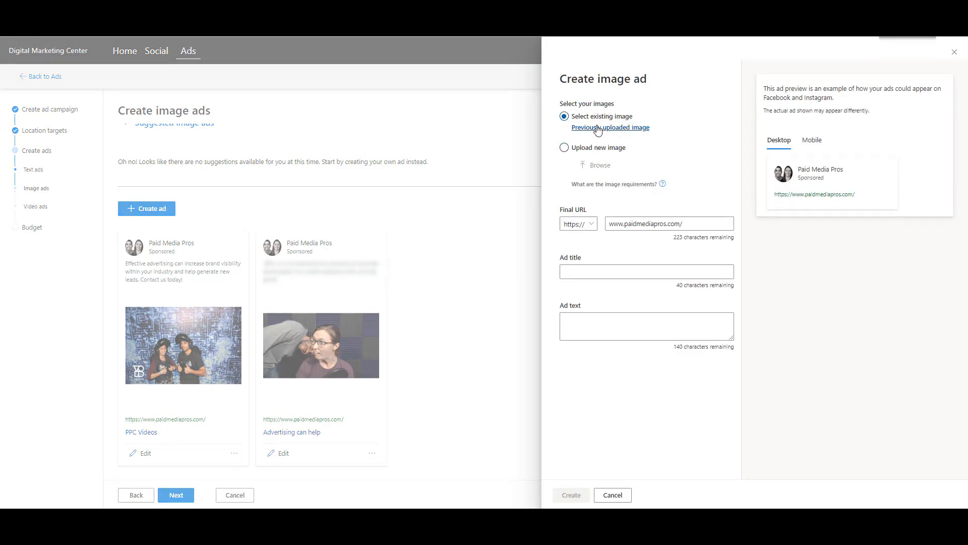
{"action": "left_click", "coordinate": [598, 127]}
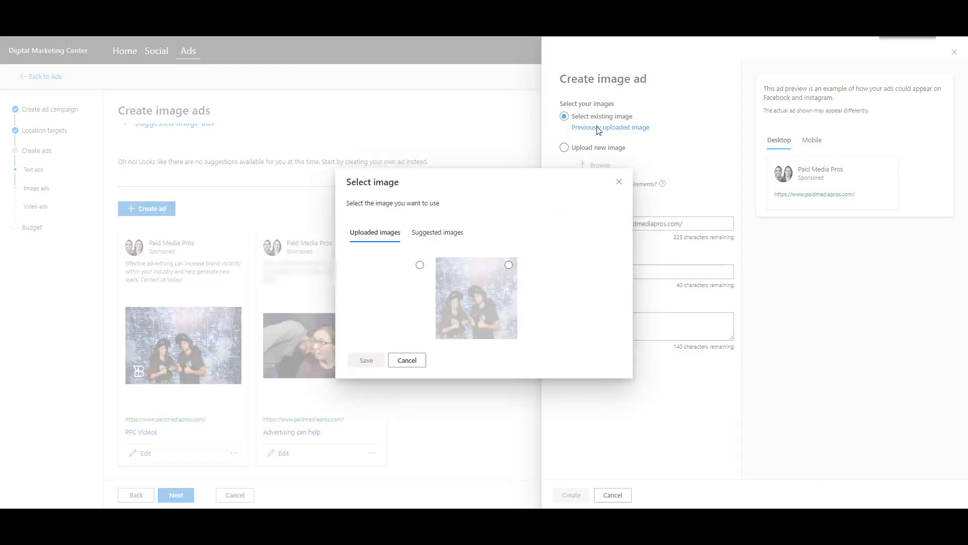
{"action": "left_click", "coordinate": [421, 266]}
{"action": "left_click", "coordinate": [509, 266]}
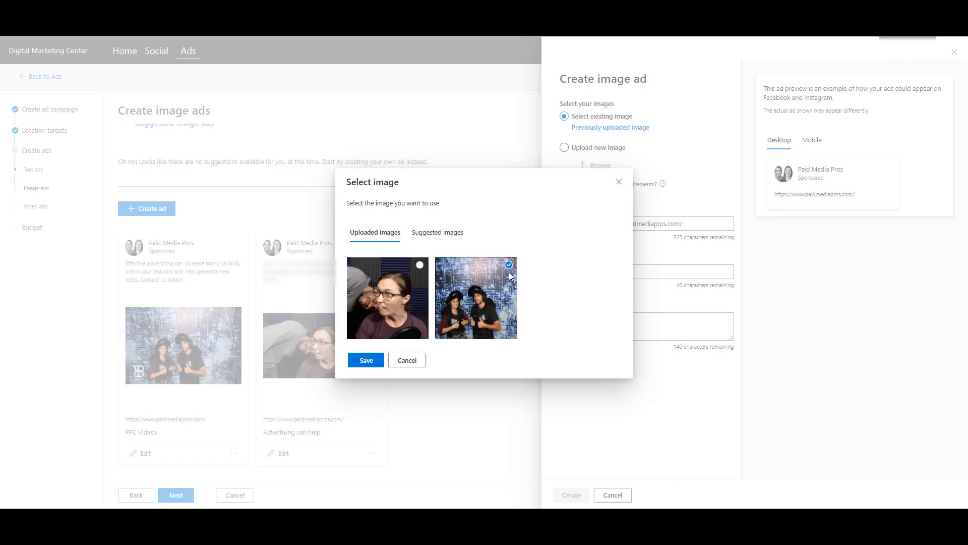
{"action": "left_click", "coordinate": [415, 361]}
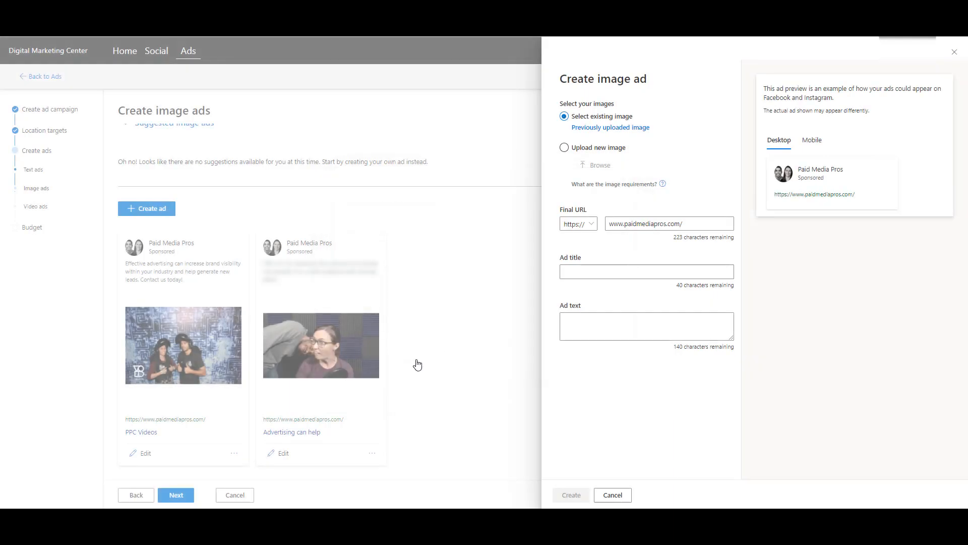
Step: Abandon the third image ad and continue to the video ads step
{"action": "left_click", "coordinate": [618, 496]}
{"action": "left_click", "coordinate": [176, 496]}
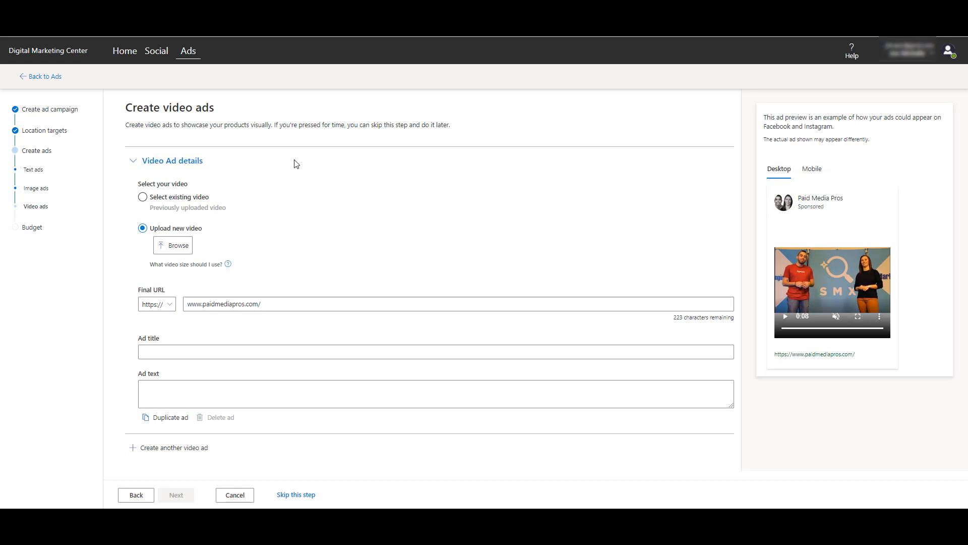
Step: Title the video ad 'Video ad' and give it the text 'description'
{"action": "left_click", "coordinate": [249, 352]}
{"action": "type", "text": "Video ad"}
{"action": "key", "text": "Tab"}
{"action": "type", "text": "desc"}
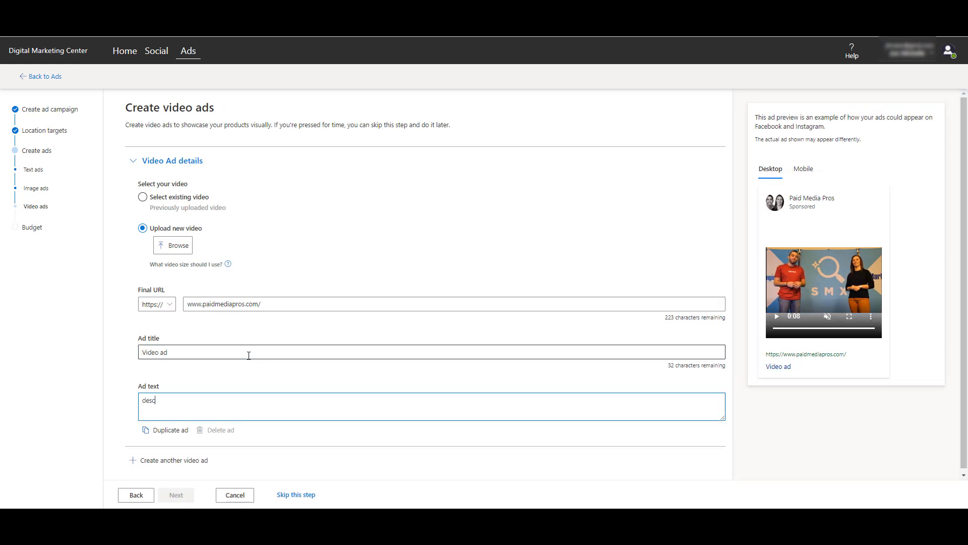
{"action": "type", "text": "ription"}
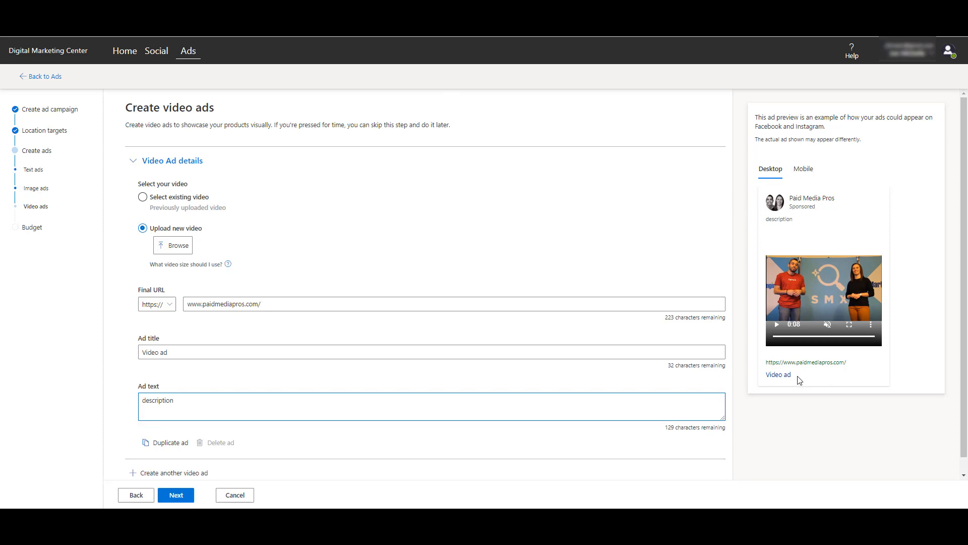
{"action": "scroll", "coordinate": [469, 249], "scroll_direction": "down", "scroll_amount": 1}
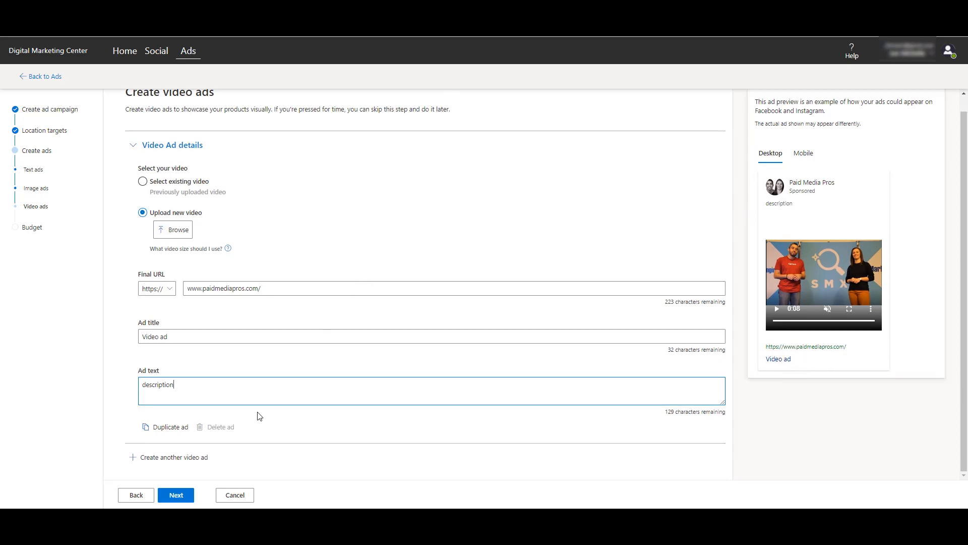
Step: Set the daily budget to 10 USD after clearing the too-low 5, and submit the campaign
{"action": "left_click", "coordinate": [172, 501]}
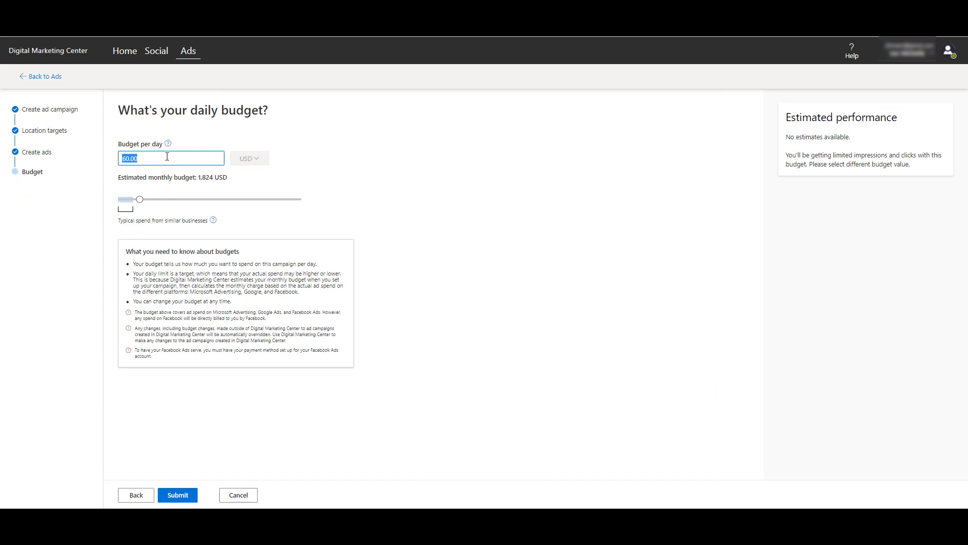
{"action": "type", "text": "5"}
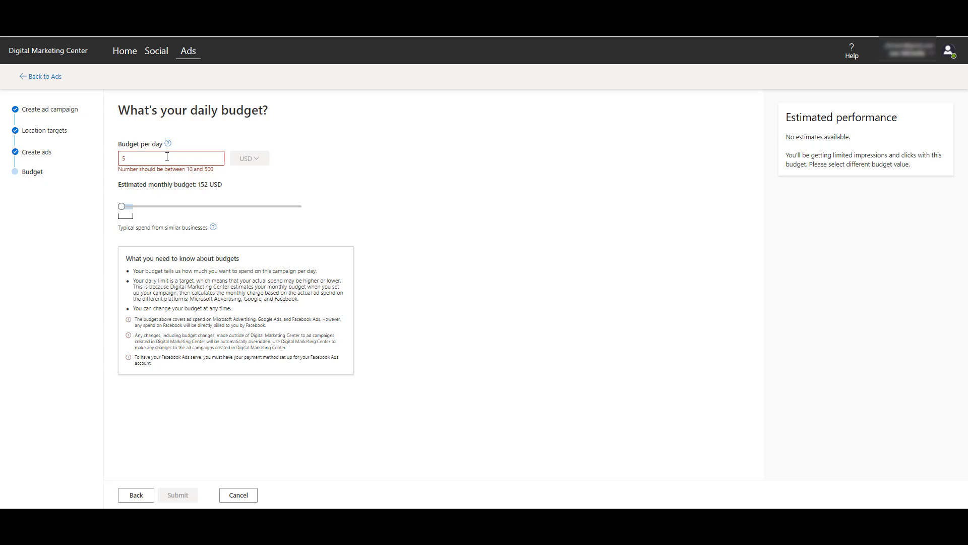
{"action": "key", "text": "BackSpace"}
{"action": "type", "text": "10"}
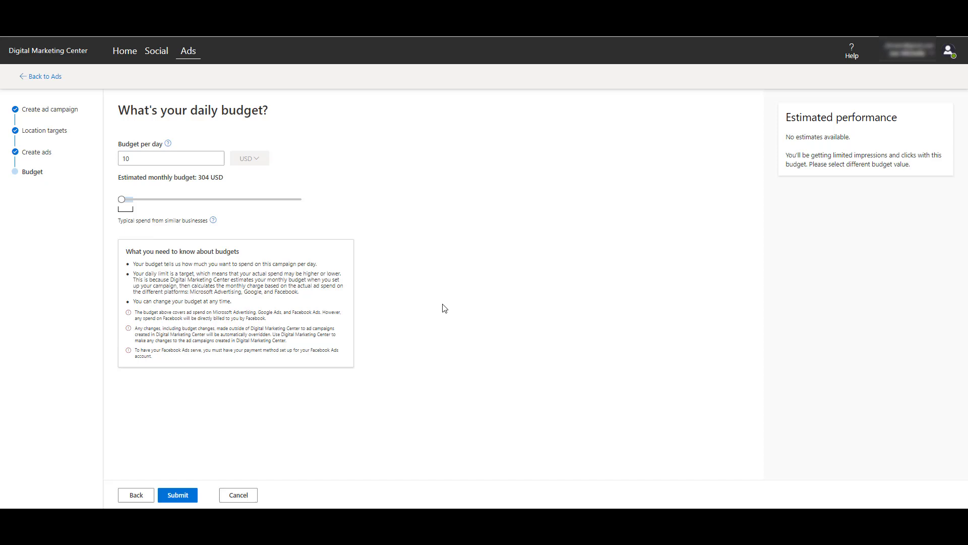
{"action": "left_click", "coordinate": [181, 500]}
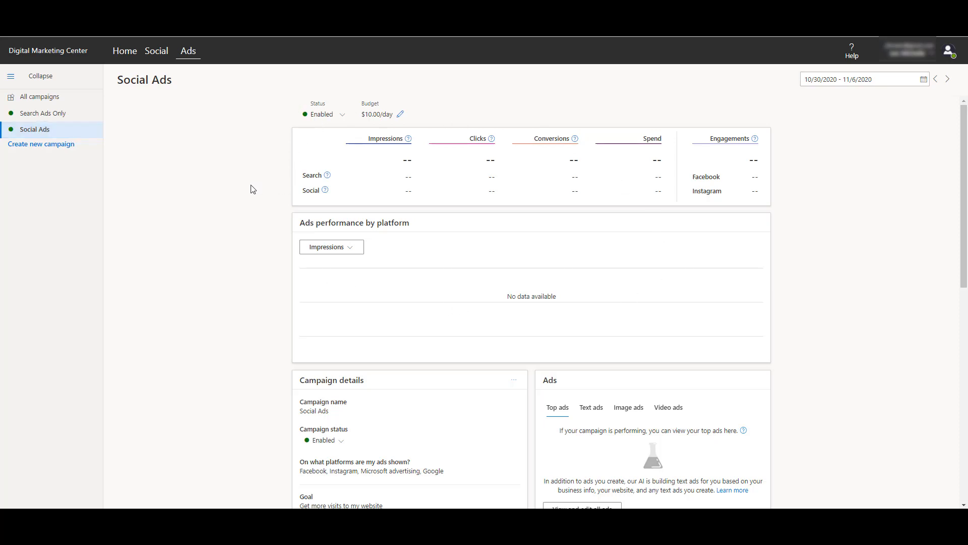
{"action": "scroll", "coordinate": [252, 190], "scroll_direction": "down", "scroll_amount": 3}
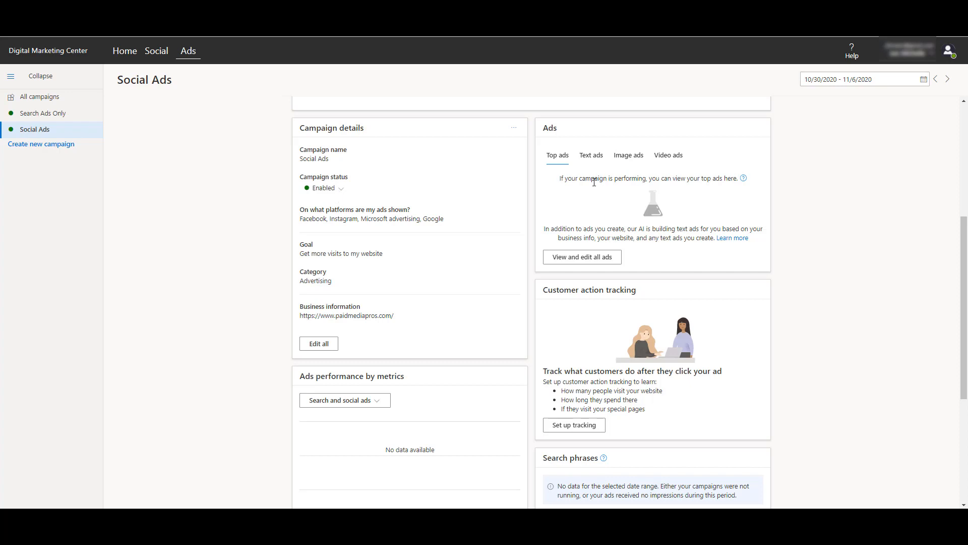
{"action": "left_click", "coordinate": [592, 155]}
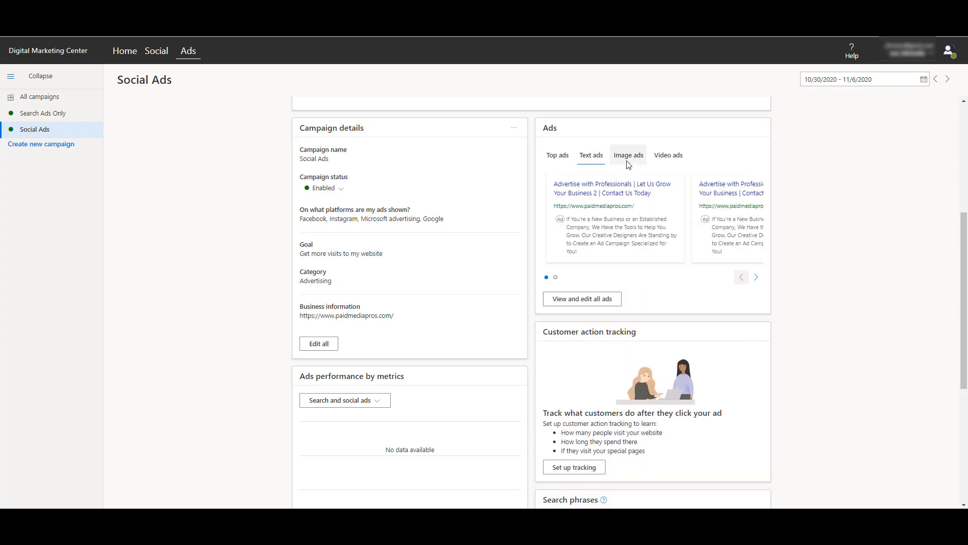
{"action": "left_click", "coordinate": [627, 157]}
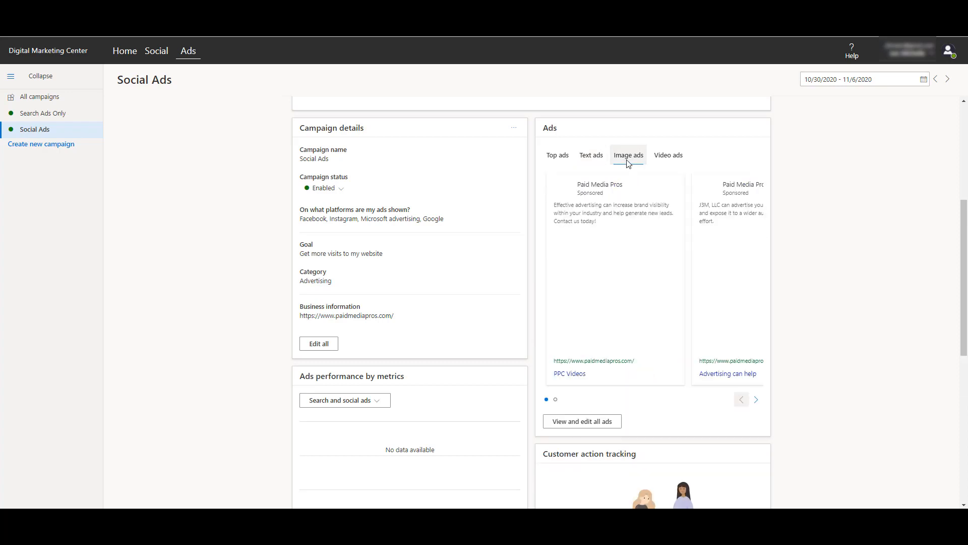
{"action": "left_click", "coordinate": [669, 155]}
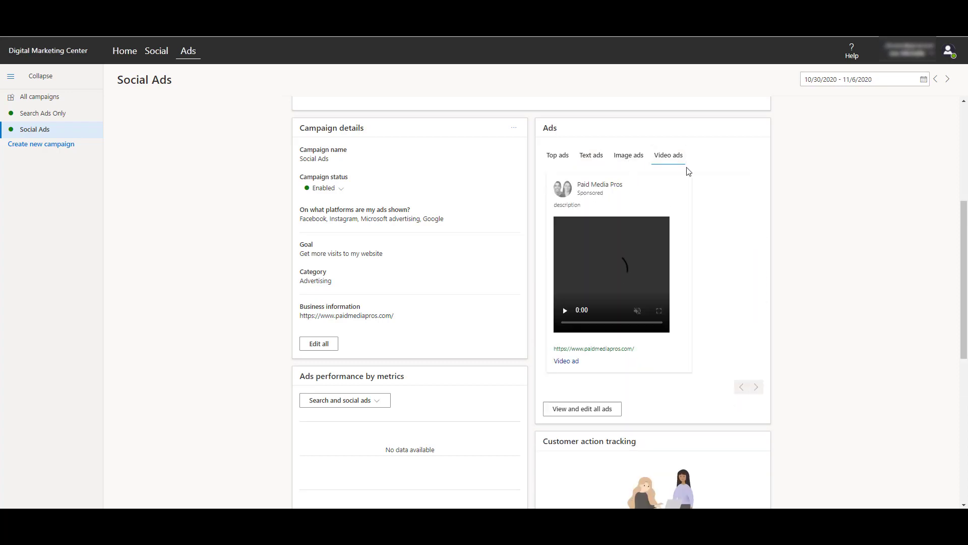
{"action": "left_click", "coordinate": [557, 156]}
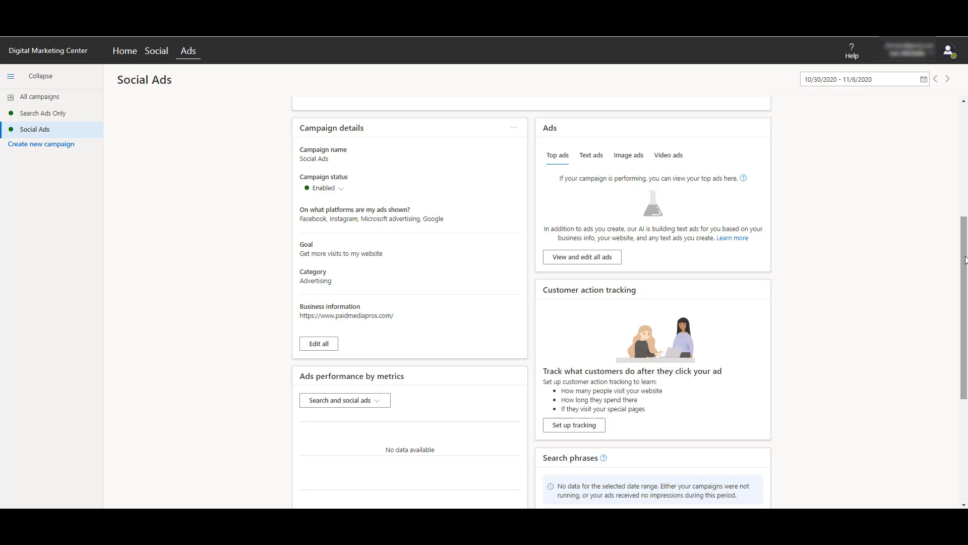
{"action": "left_click", "coordinate": [734, 238]}
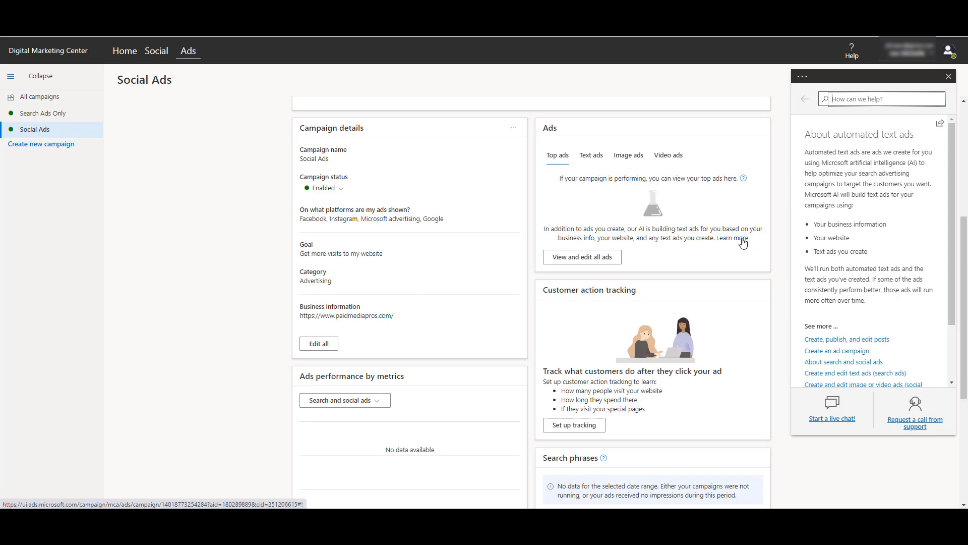
{"action": "left_click", "coordinate": [743, 242]}
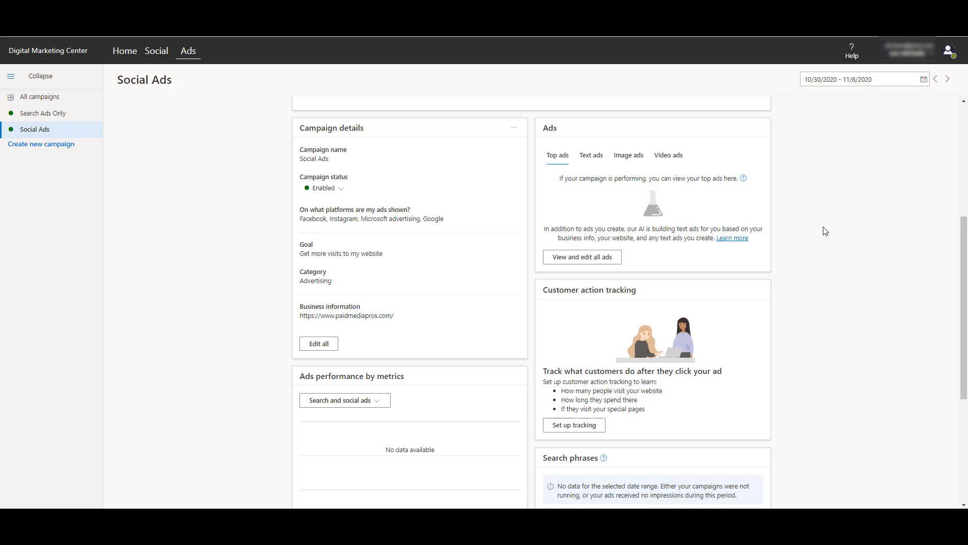
{"action": "scroll", "coordinate": [825, 231], "scroll_direction": "down", "scroll_amount": 2}
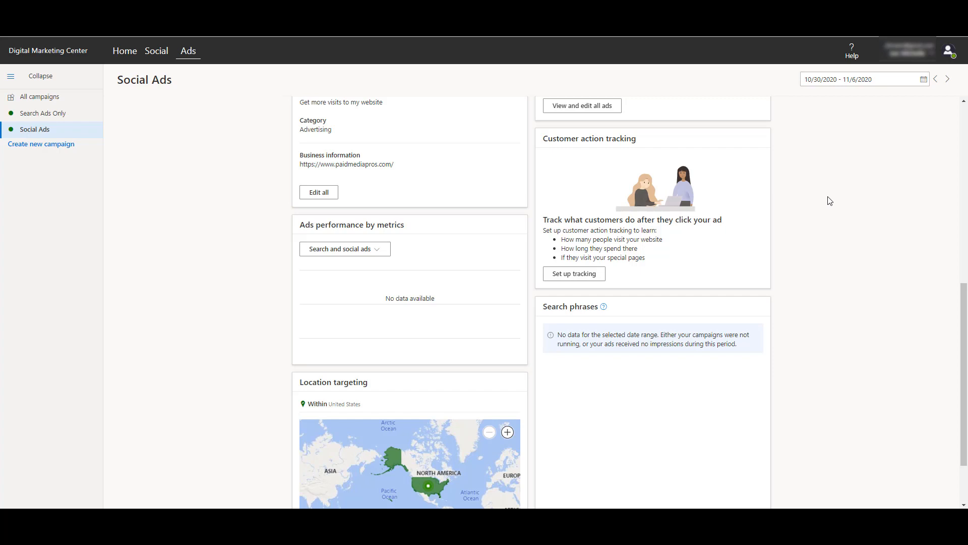
Step: Begin customer action tracking setup and advance to choosing special pages to track
{"action": "left_click", "coordinate": [563, 275]}
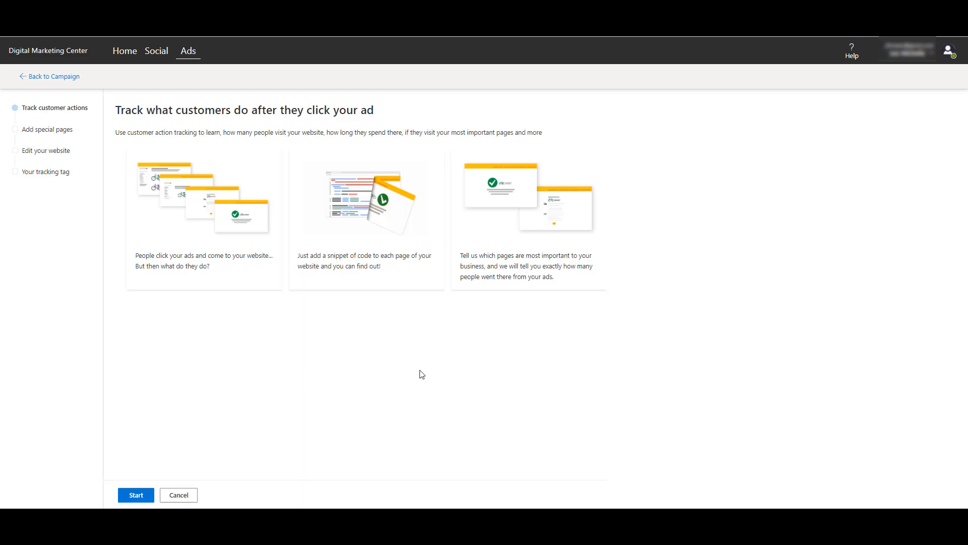
{"action": "left_click", "coordinate": [143, 494]}
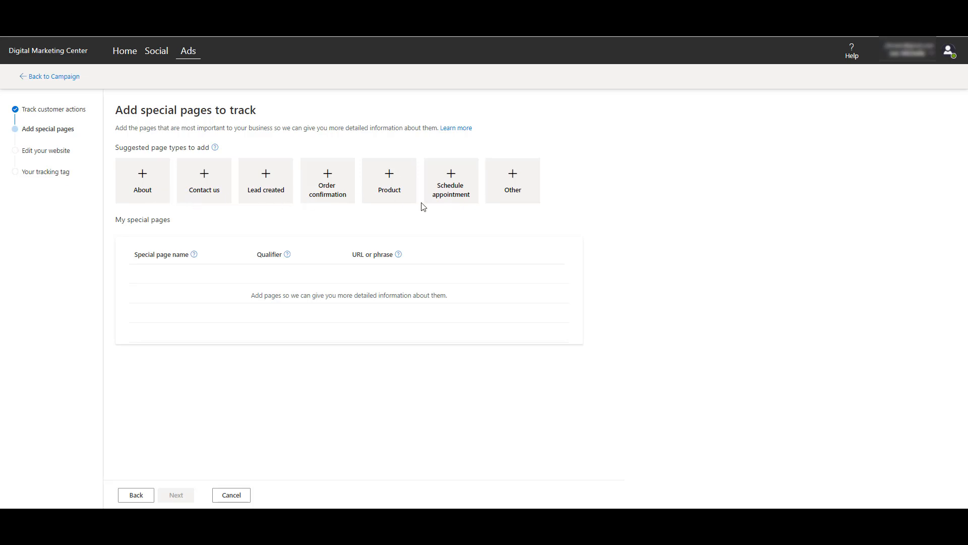
Step: Save a Contact us special page matching URLs containing /thank-you and continue to website editing
{"action": "left_click", "coordinate": [196, 197]}
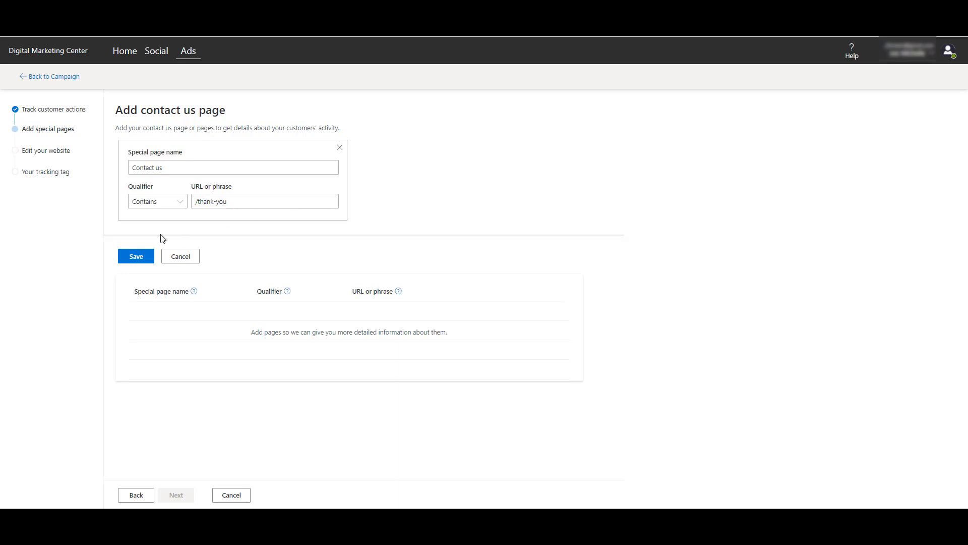
{"action": "left_click", "coordinate": [135, 256]}
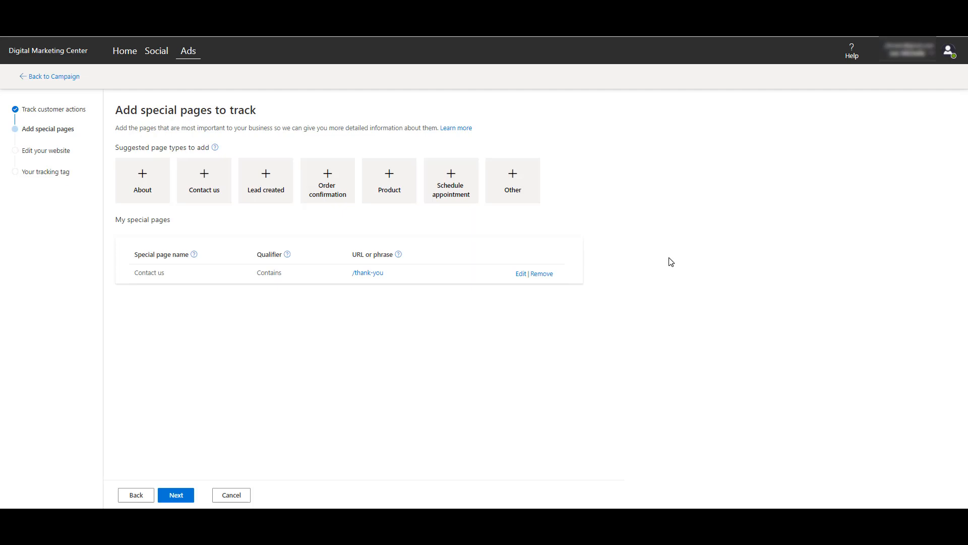
{"action": "left_click", "coordinate": [179, 494]}
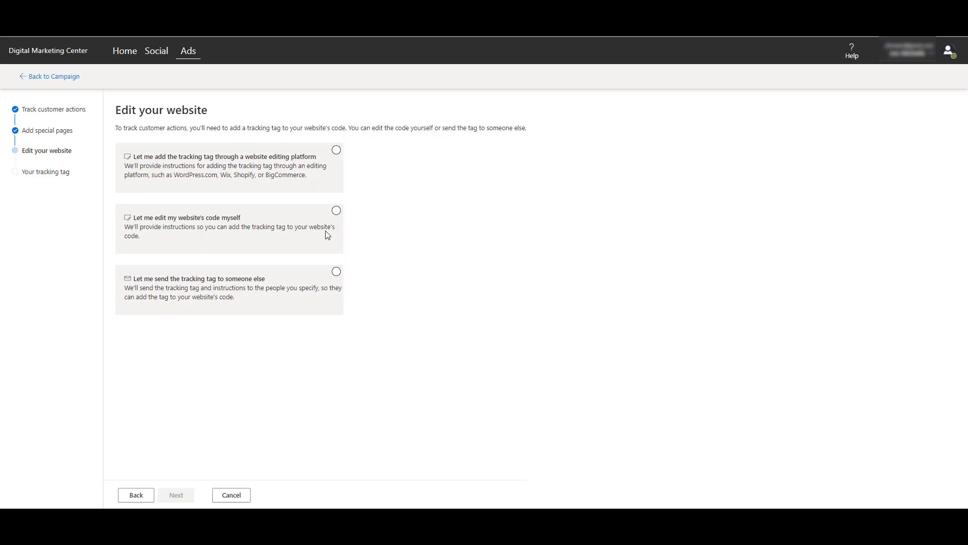
Step: Choose to edit the website's code yourself and copy the conversion tracking tag
{"action": "left_click", "coordinate": [336, 211]}
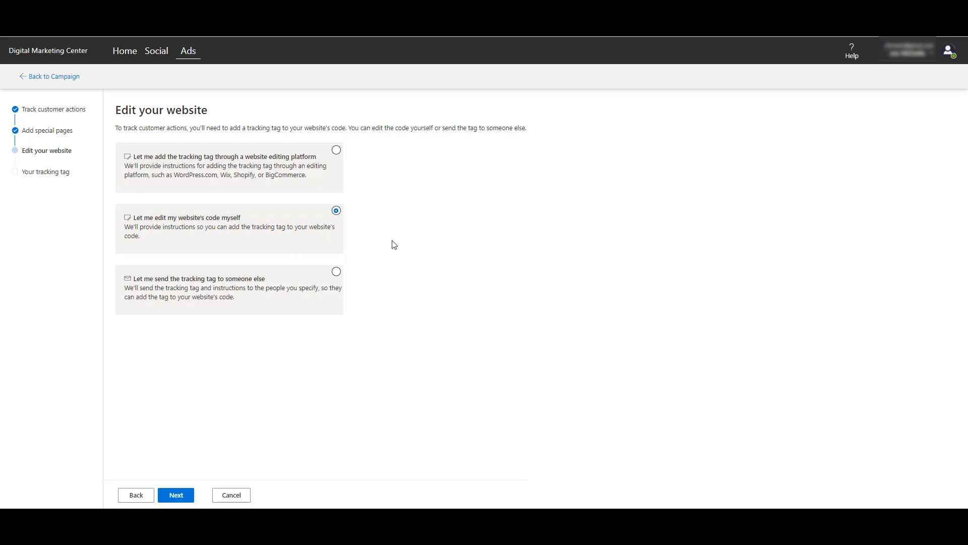
{"action": "left_click", "coordinate": [183, 499]}
{"action": "left_click", "coordinate": [131, 357]}
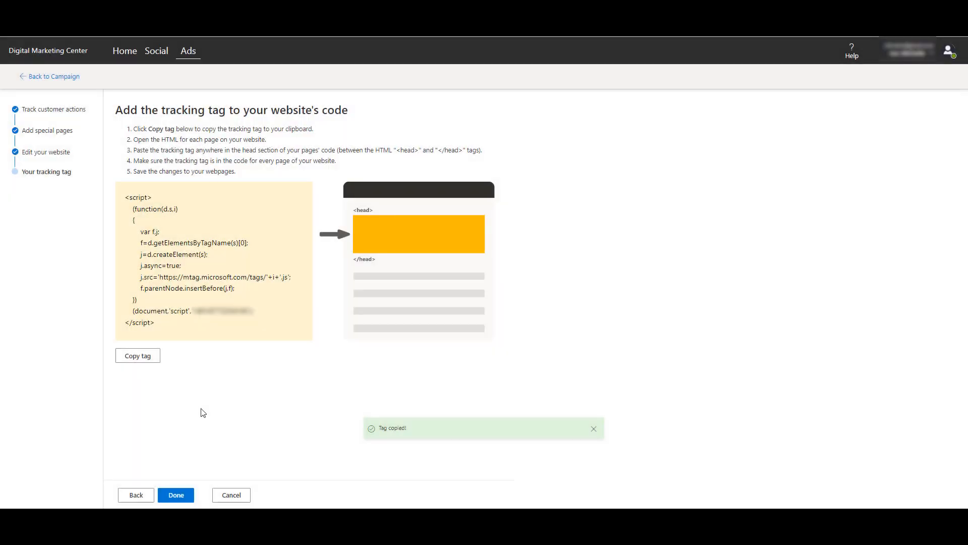
Step: Finish the tracking tag wizard with Done and land back on the Social Ads campaign dashboard
{"action": "left_click", "coordinate": [182, 500]}
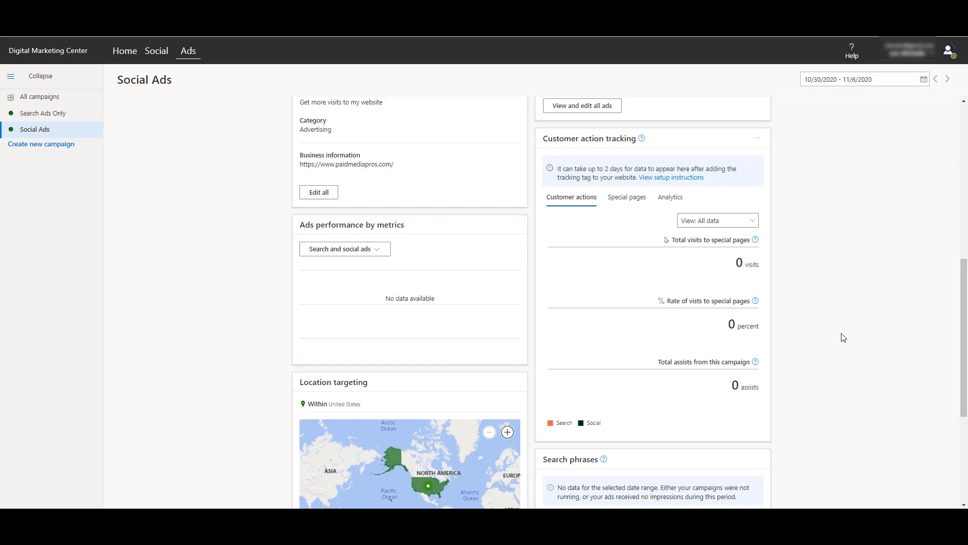
{"action": "scroll", "coordinate": [843, 338], "scroll_direction": "down", "scroll_amount": 3}
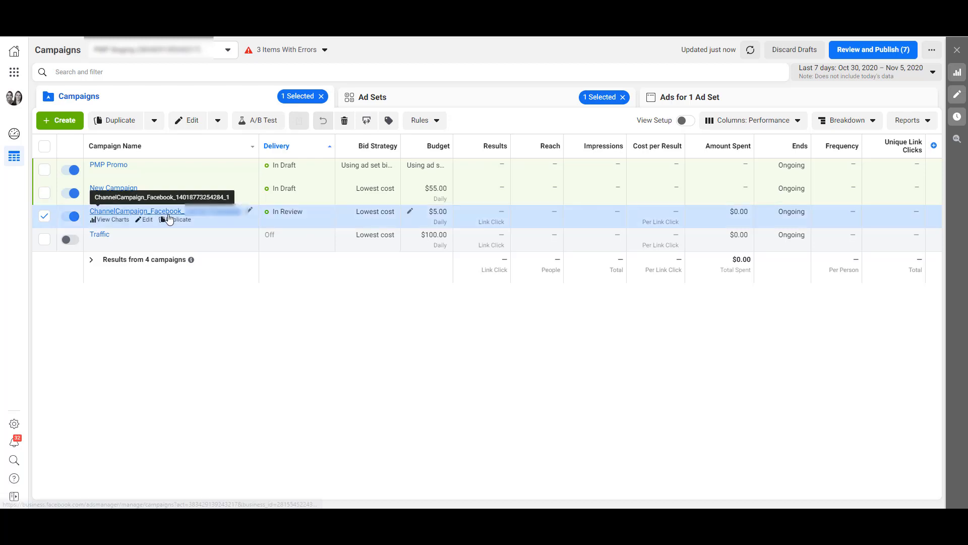
Step: Drill into ChannelCampaign_Facebook and list its ad set McaChannelAdGroup_User_1
{"action": "left_click", "coordinate": [167, 214]}
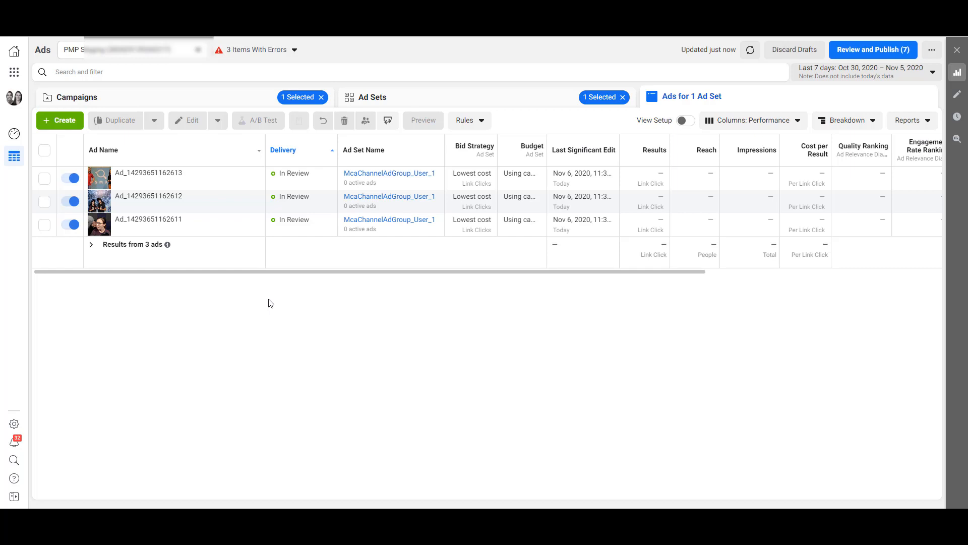
{"action": "left_click", "coordinate": [385, 103]}
{"action": "mouse_move", "coordinate": [179, 172]}
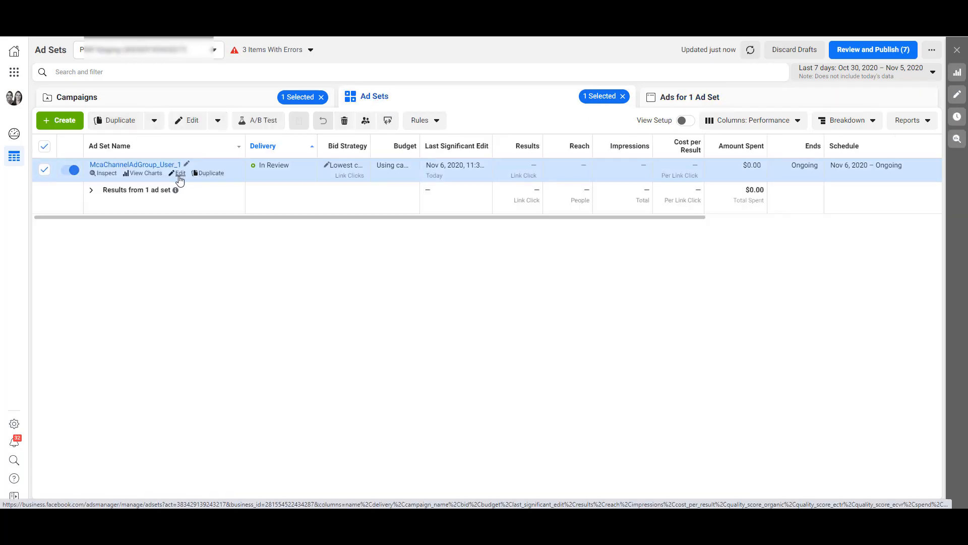
Step: Add PPC Strategist job title and Search Engine Land interest to the ad set's detailed targeting and publish
{"action": "left_click", "coordinate": [180, 176]}
{"action": "scroll", "coordinate": [669, 261], "scroll_direction": "up", "scroll_amount": 5}
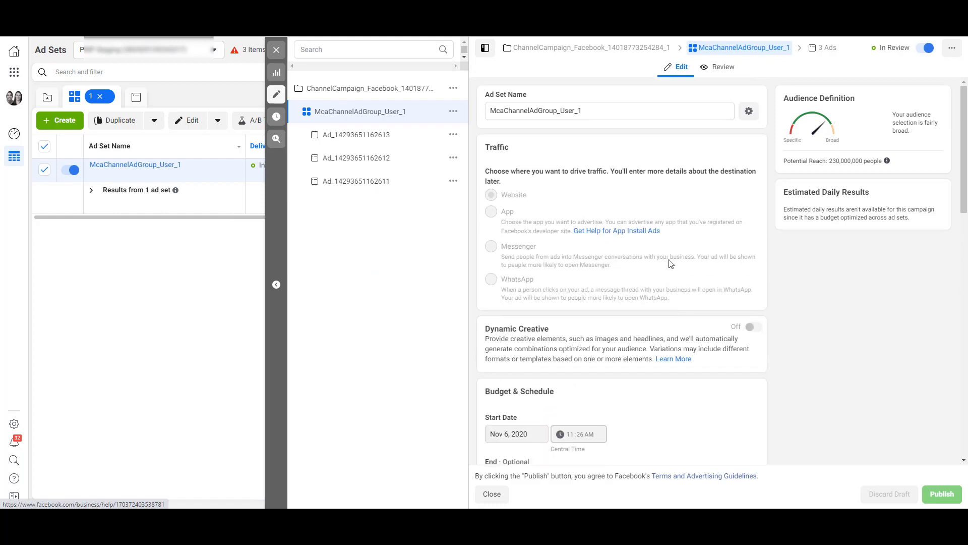
{"action": "scroll", "coordinate": [670, 261], "scroll_direction": "down", "scroll_amount": 3}
{"action": "scroll", "coordinate": [670, 262], "scroll_direction": "down", "scroll_amount": 1}
{"action": "scroll", "coordinate": [667, 260], "scroll_direction": "down", "scroll_amount": 1}
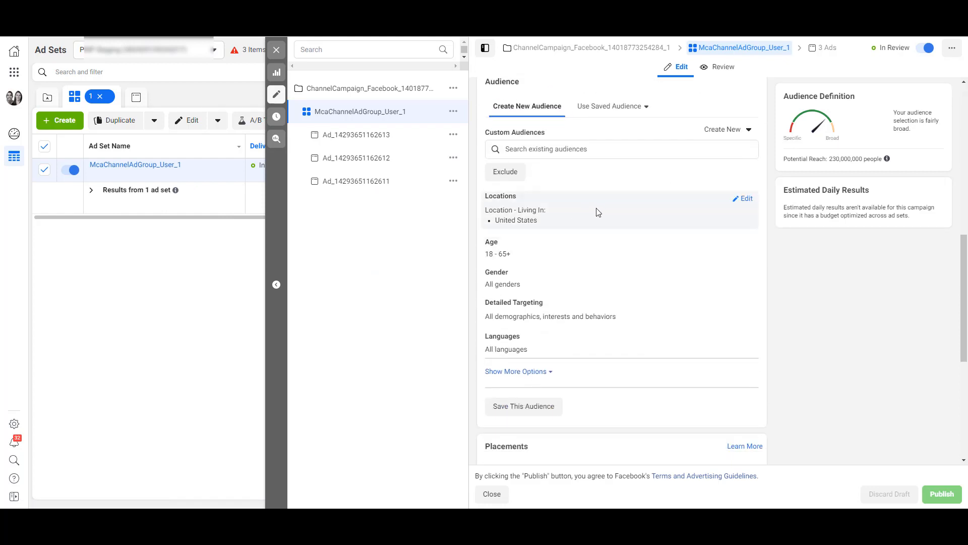
{"action": "mouse_move", "coordinate": [620, 209]}
{"action": "scroll", "coordinate": [598, 213], "scroll_direction": "up", "scroll_amount": 2}
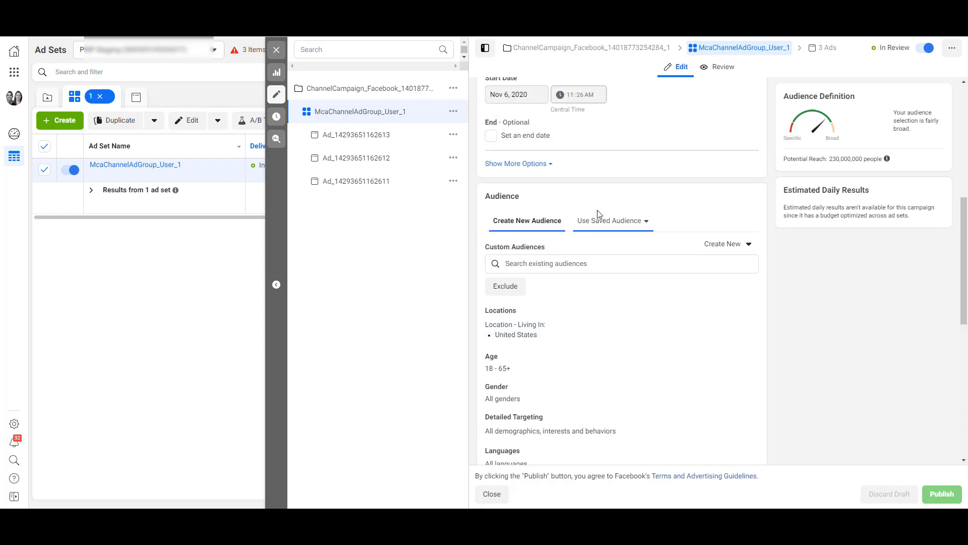
{"action": "scroll", "coordinate": [598, 215], "scroll_direction": "up", "scroll_amount": 1}
{"action": "scroll", "coordinate": [598, 215], "scroll_direction": "up", "scroll_amount": 4}
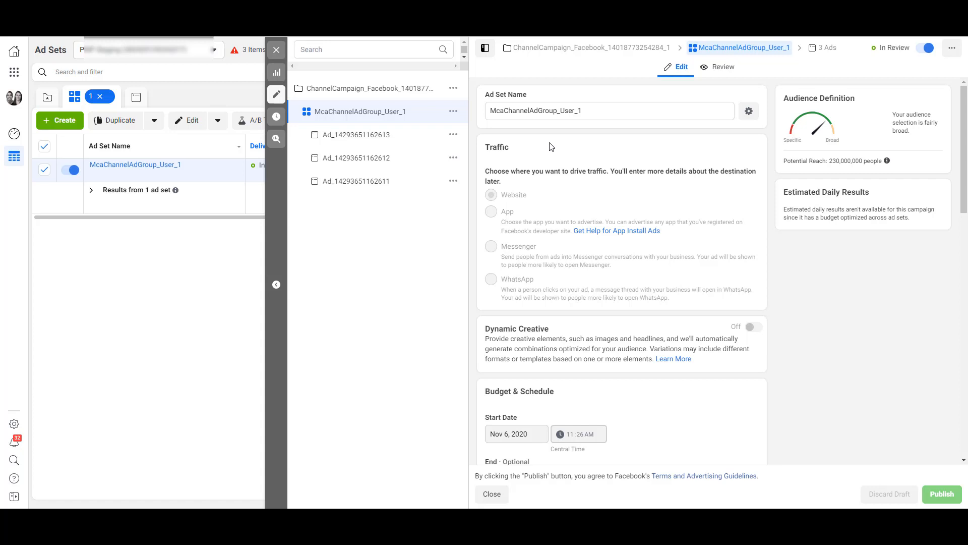
{"action": "scroll", "coordinate": [577, 250], "scroll_direction": "down", "scroll_amount": 10}
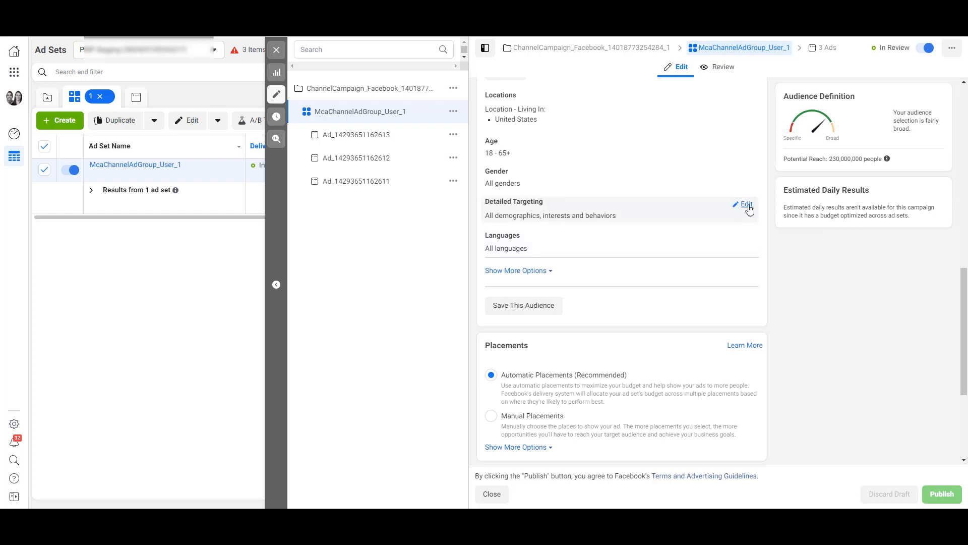
{"action": "left_click", "coordinate": [744, 204]}
{"action": "type", "text": "ppc"}
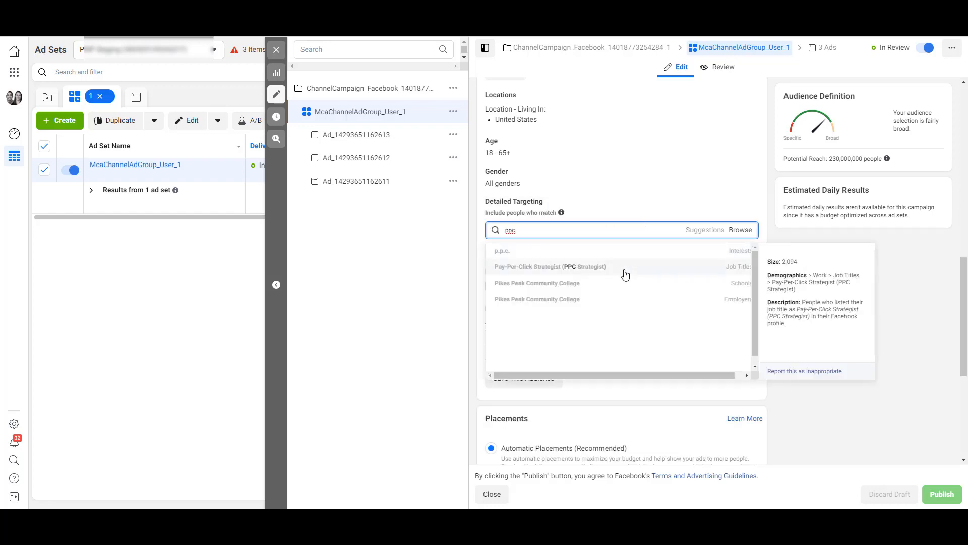
{"action": "left_click", "coordinate": [626, 269]}
{"action": "type", "text": "search engine"}
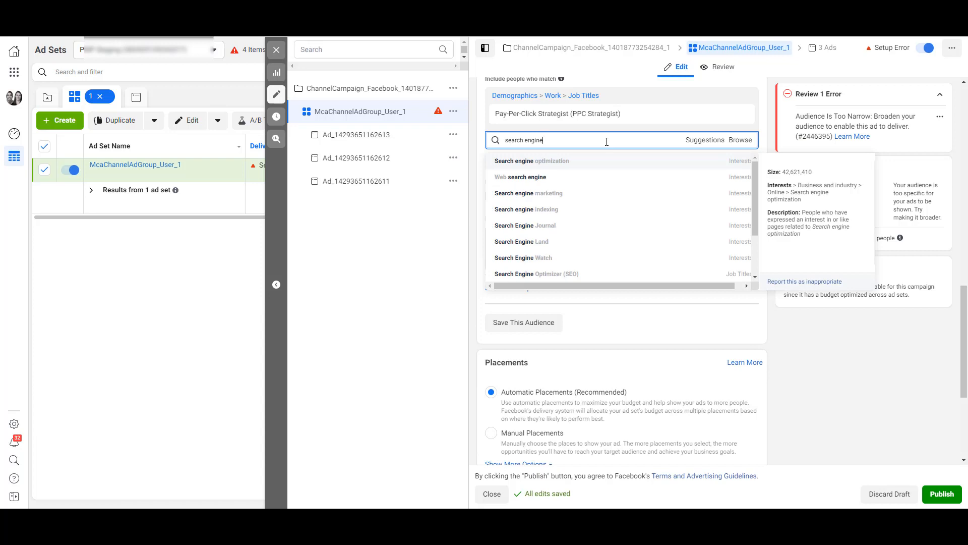
{"action": "left_click", "coordinate": [583, 241]}
{"action": "left_click", "coordinate": [942, 493]}
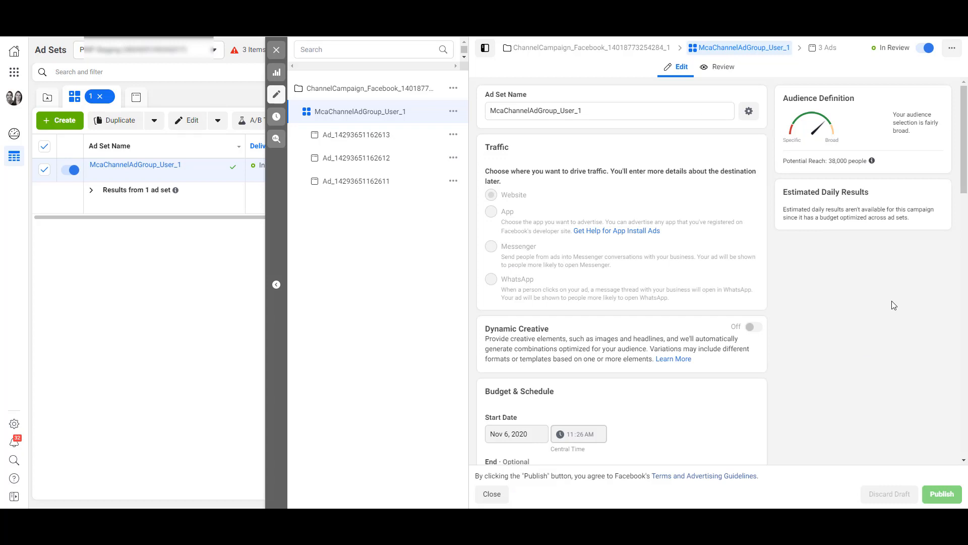
{"action": "left_click", "coordinate": [398, 140]}
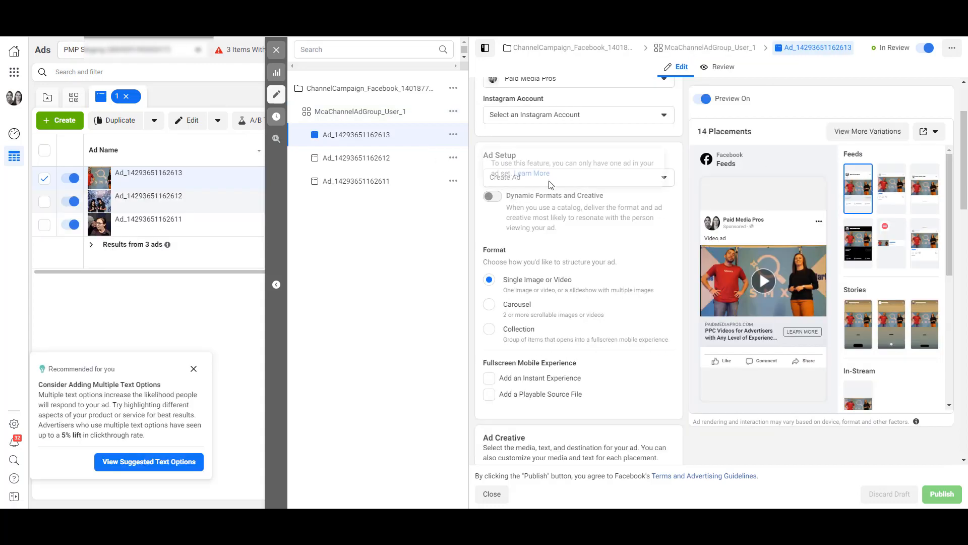
{"action": "left_click", "coordinate": [381, 163]}
{"action": "left_click", "coordinate": [490, 304]}
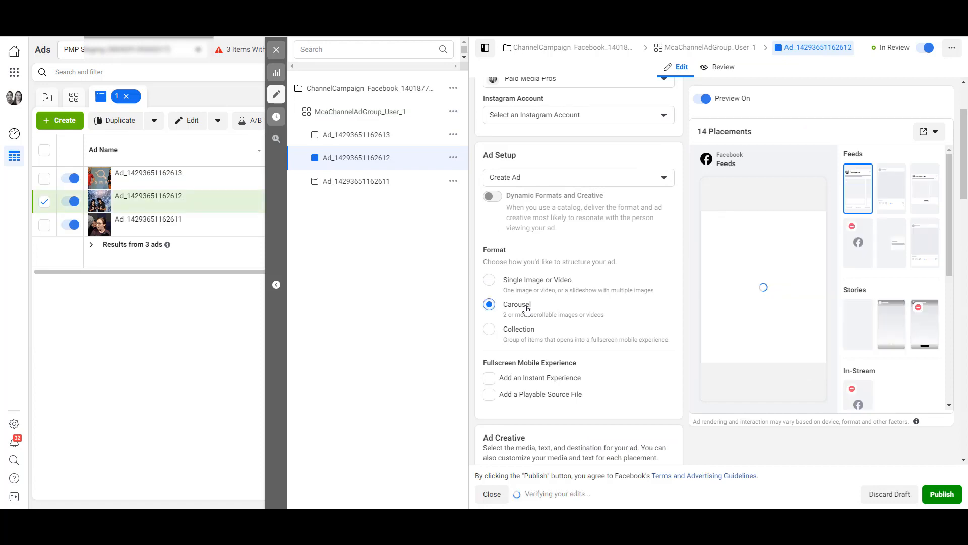
{"action": "scroll", "coordinate": [577, 293], "scroll_direction": "down", "scroll_amount": 4}
{"action": "scroll", "coordinate": [578, 291], "scroll_direction": "down", "scroll_amount": 2}
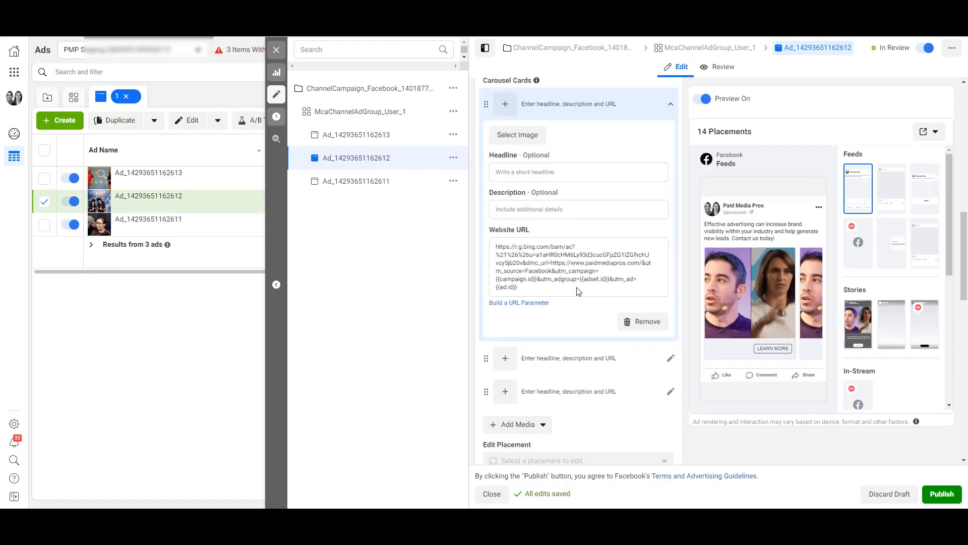
{"action": "left_click", "coordinate": [530, 136]}
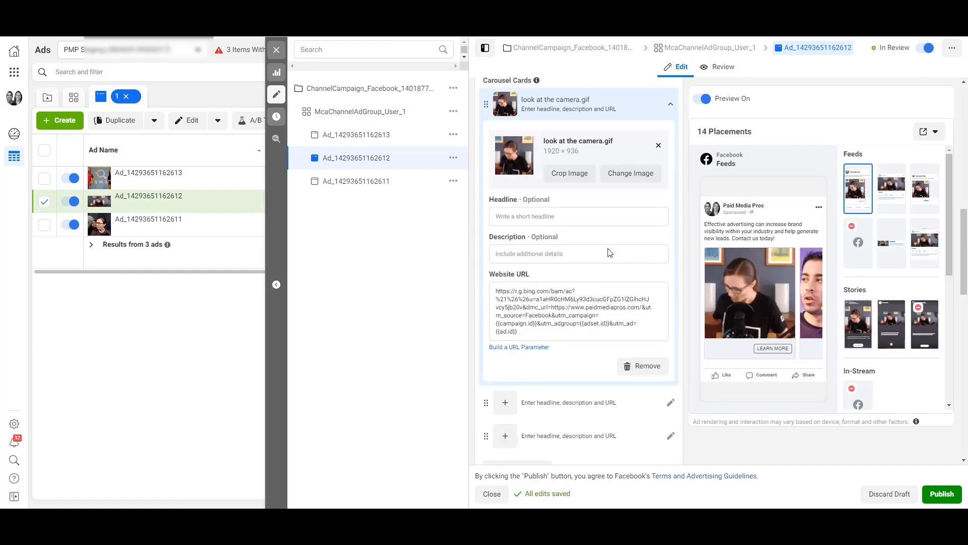
Step: Give the carousel card a headline and publish the ad edits
{"action": "left_click", "coordinate": [594, 217]}
{"action": "scroll", "coordinate": [595, 220], "scroll_direction": "down", "scroll_amount": 1}
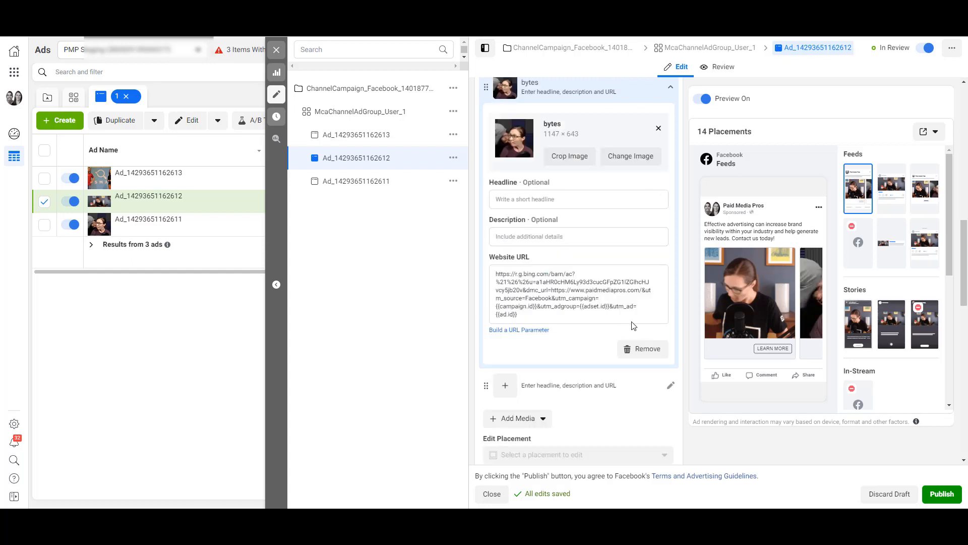
{"action": "left_click", "coordinate": [945, 494]}
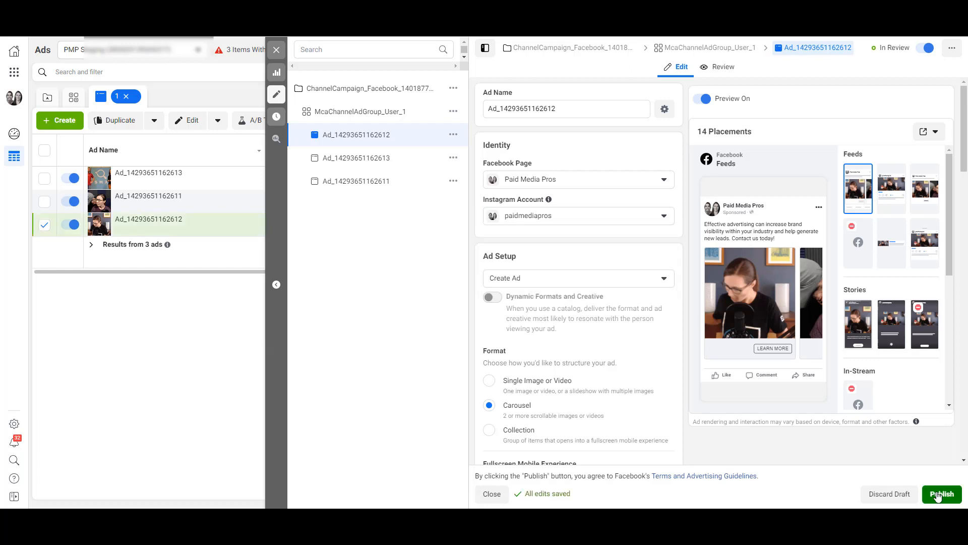
{"action": "left_click", "coordinate": [938, 496]}
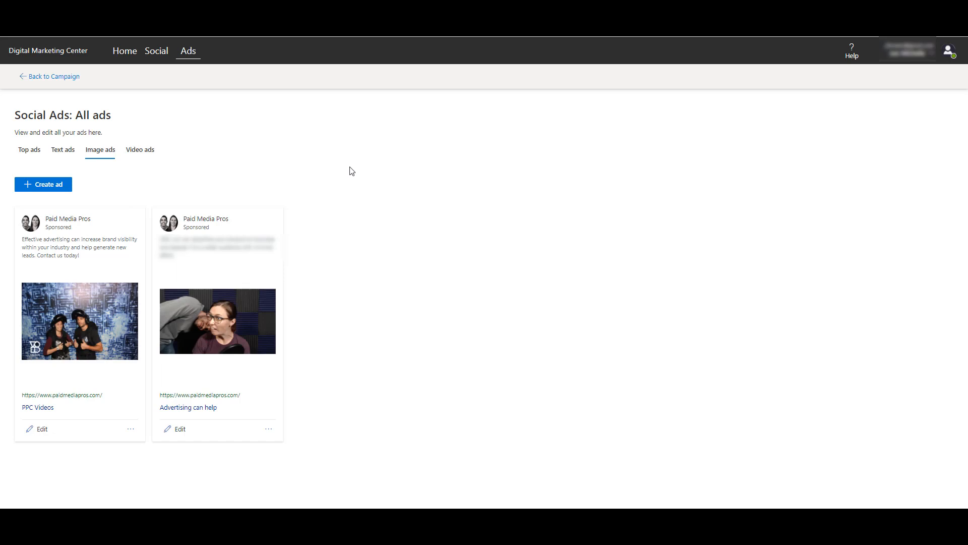
Step: Go back to the Social Ads campaign overview, then to the Home dashboard
{"action": "left_click", "coordinate": [71, 79]}
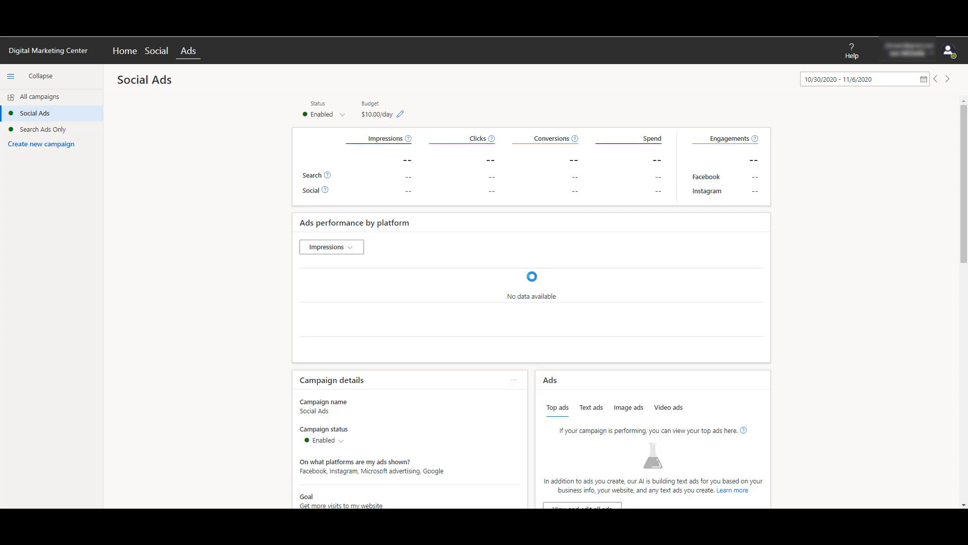
{"action": "left_click", "coordinate": [125, 51]}
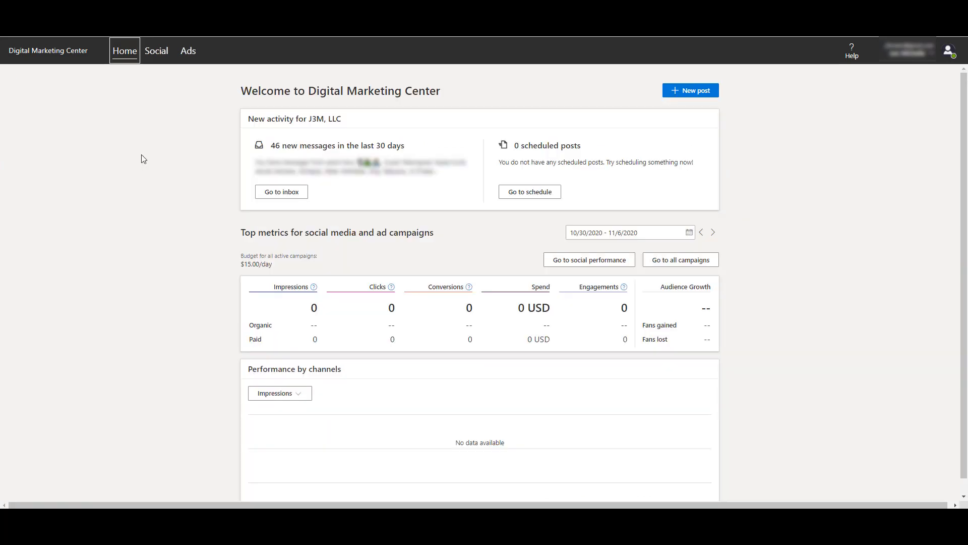